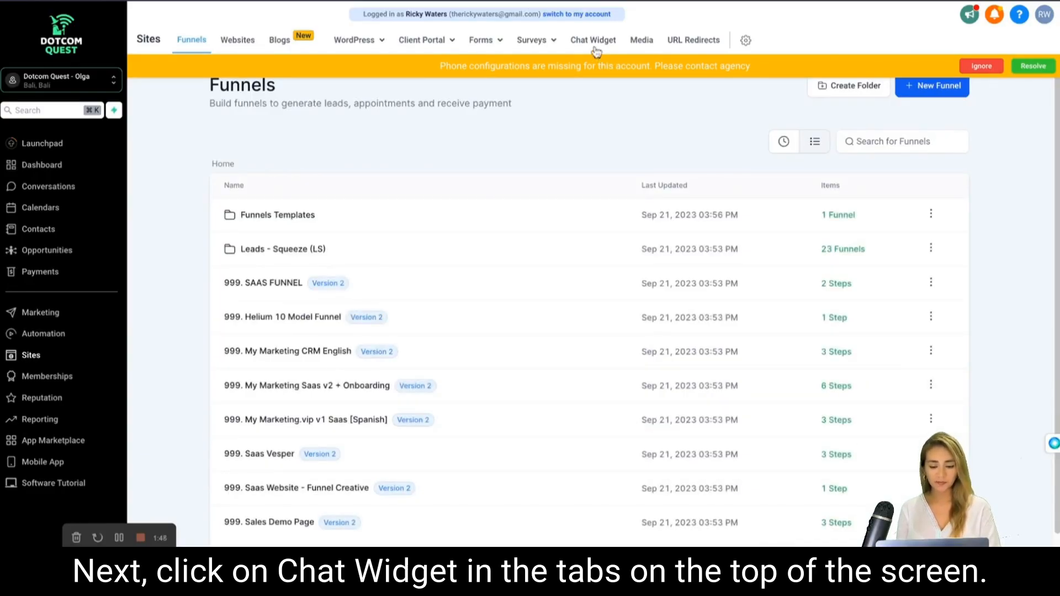
Open the Chat Widget settings and toggle the chat bubble off and back on to compare its preview.
click(594, 41)
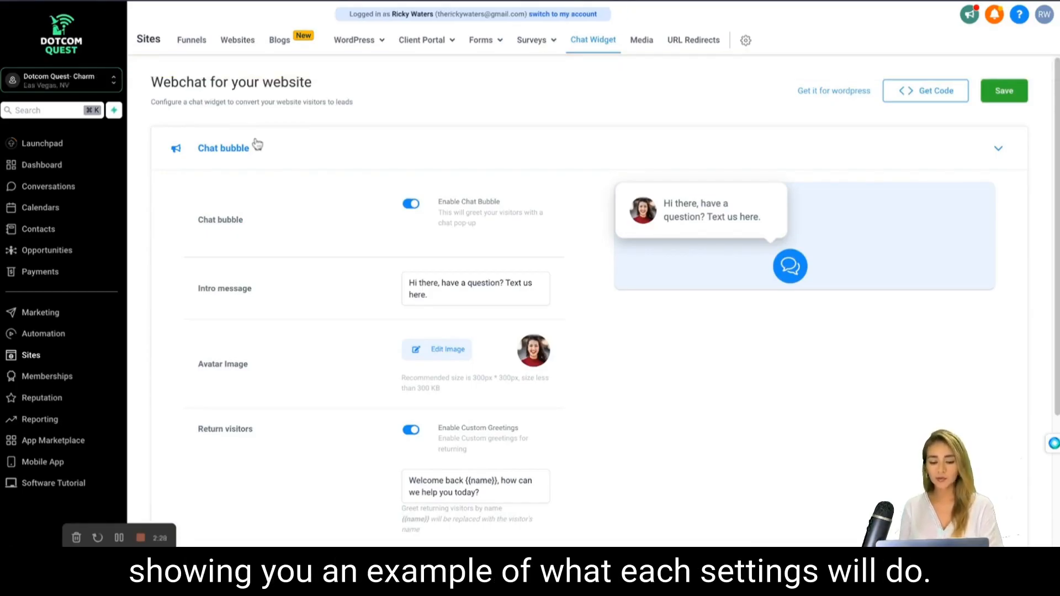
click(410, 205)
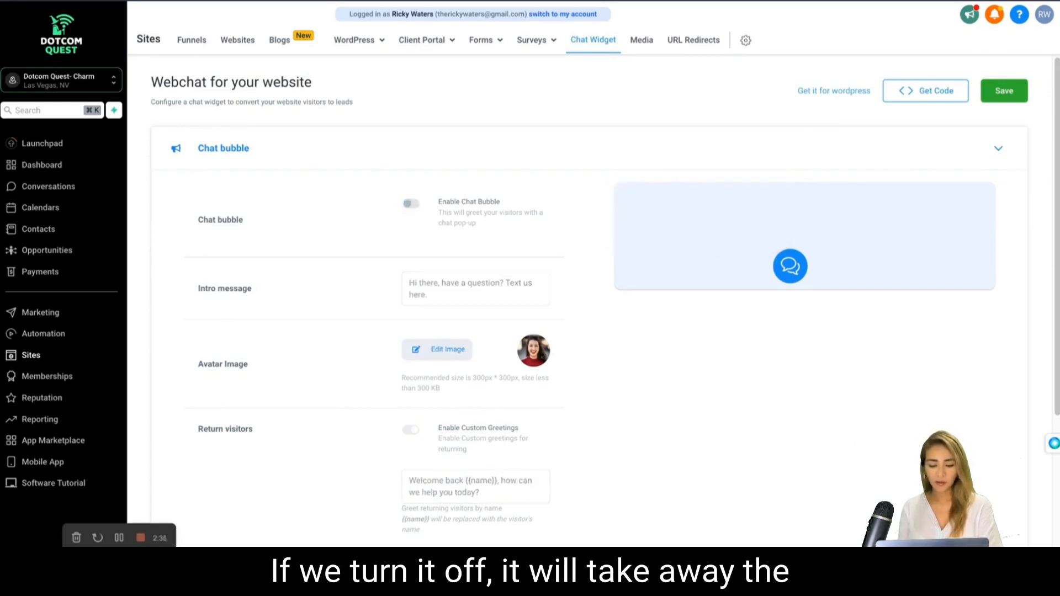
click(411, 204)
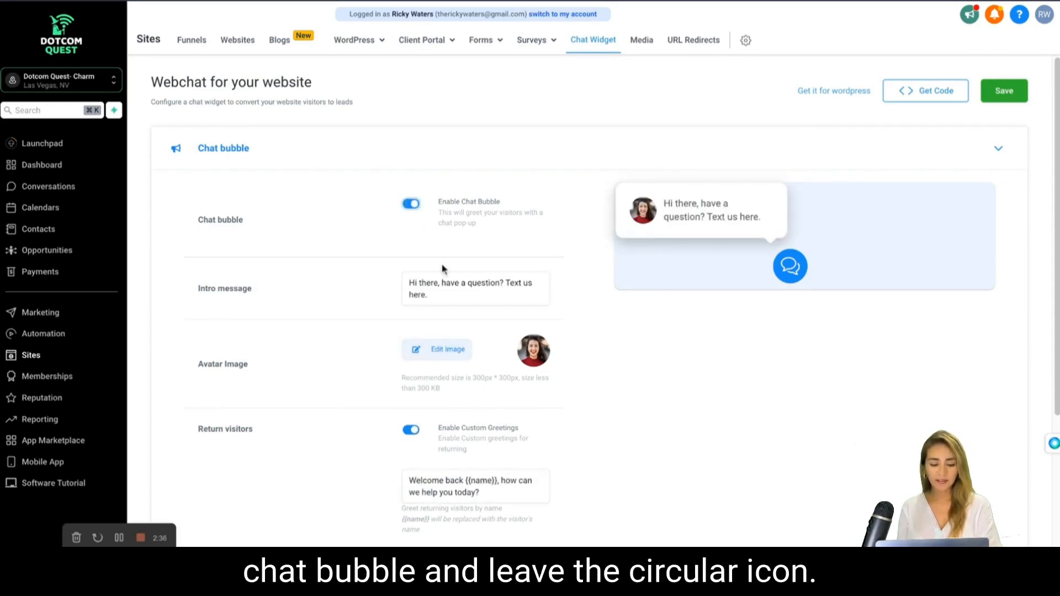
Change the chat bubble's intro message to "Hi there, have a question? Text us right here.".
click(445, 300)
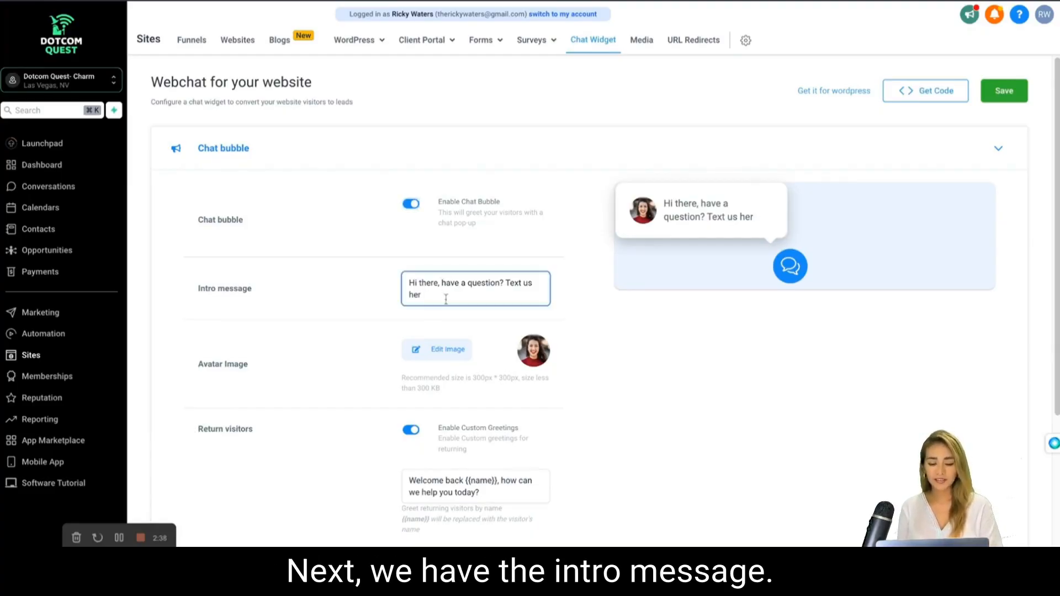
key(BackSpace)
key(BackSpace)
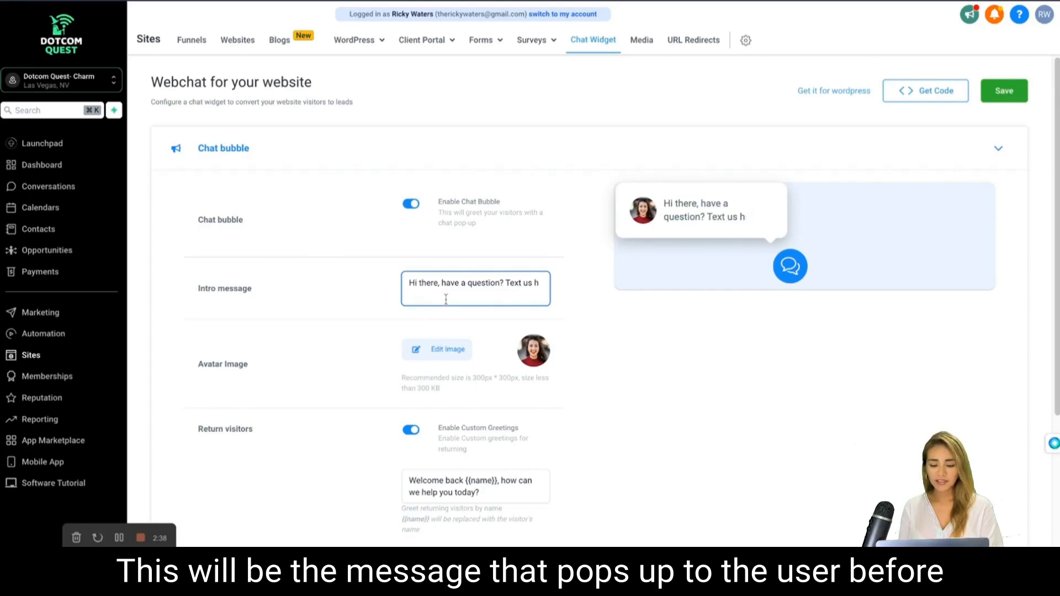
text(r)
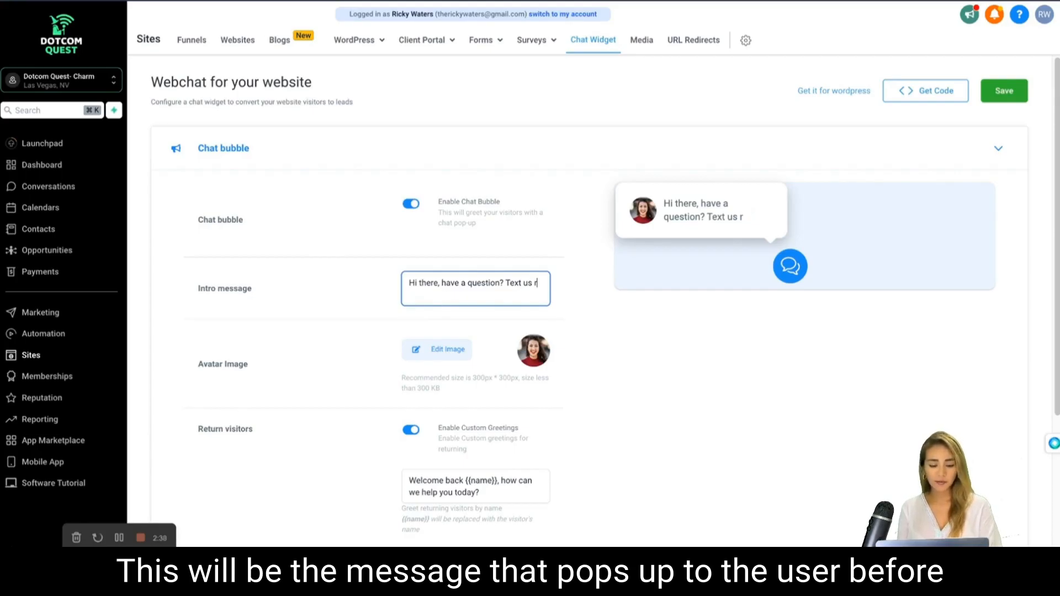
text(ight here.)
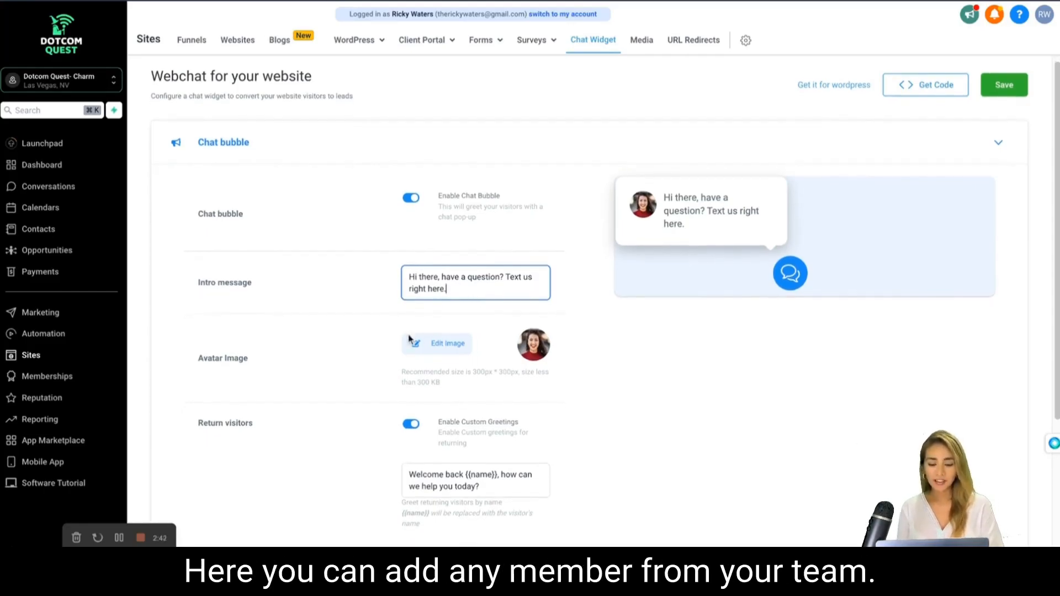
Toggle the custom greetings for return visitors off and back on.
scroll(409, 339, down, 1)
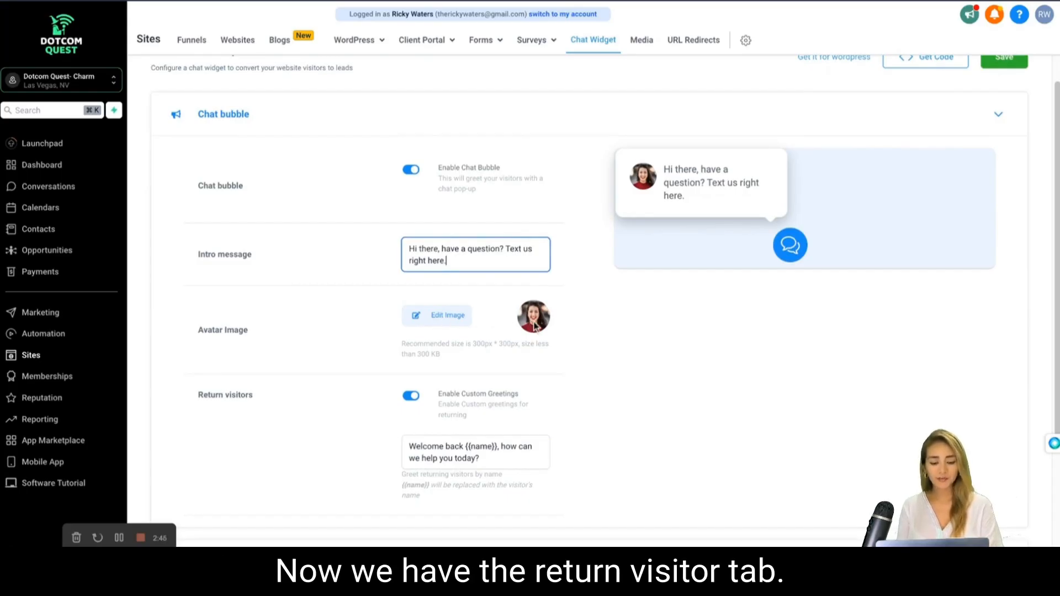
scroll(534, 327, down, 2)
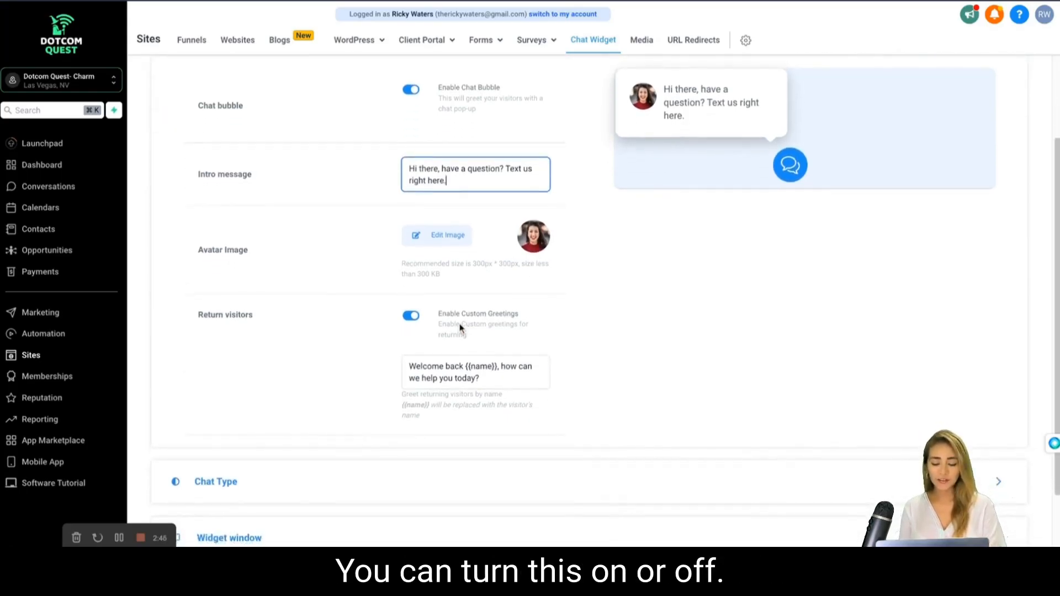
click(409, 318)
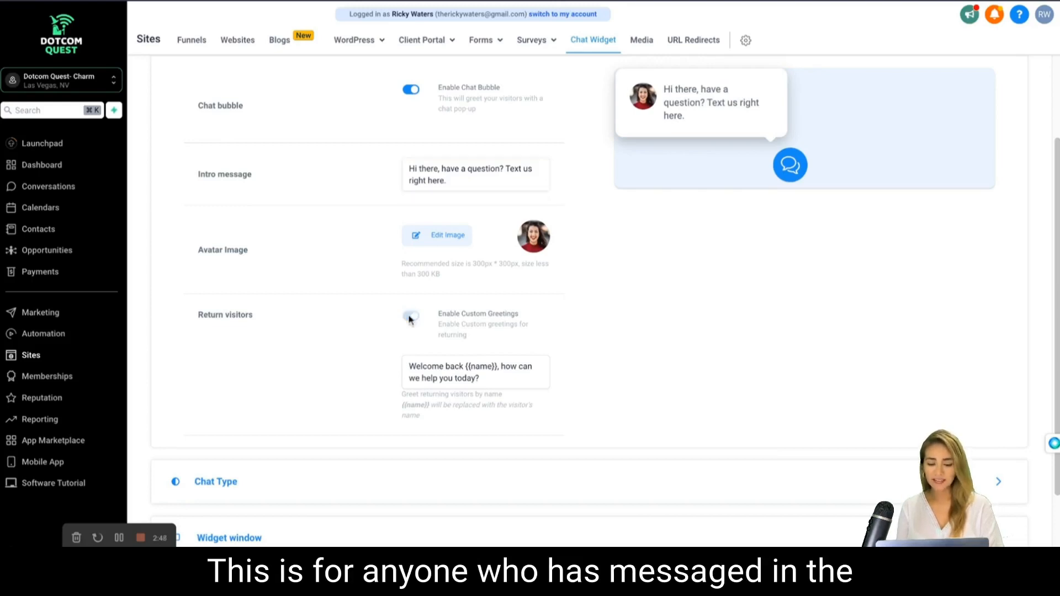
click(409, 318)
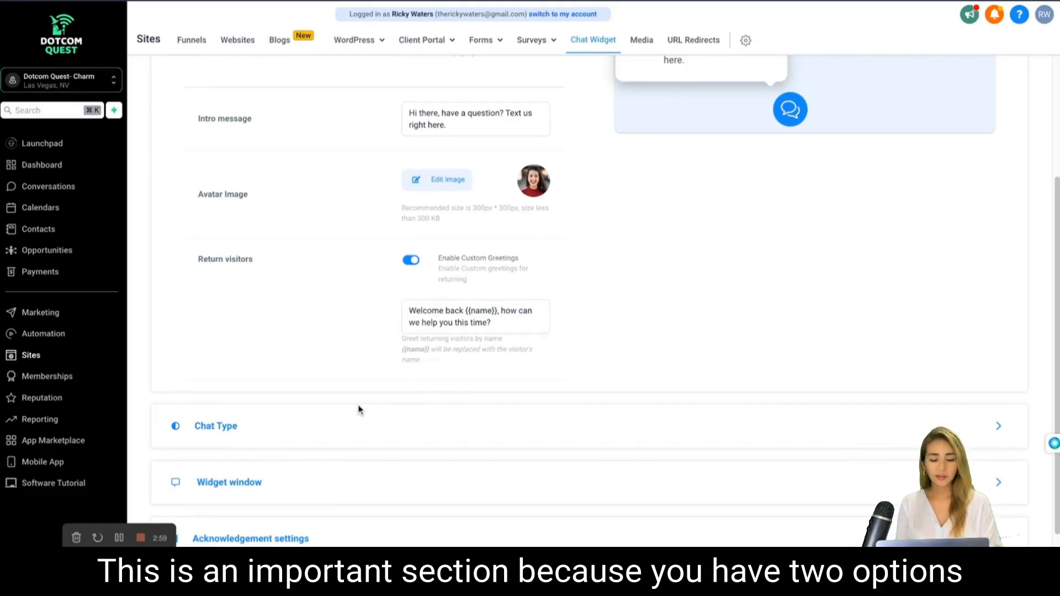
Open the Chat Type settings and choose Live chat instead of SMS or Email Chat.
click(336, 428)
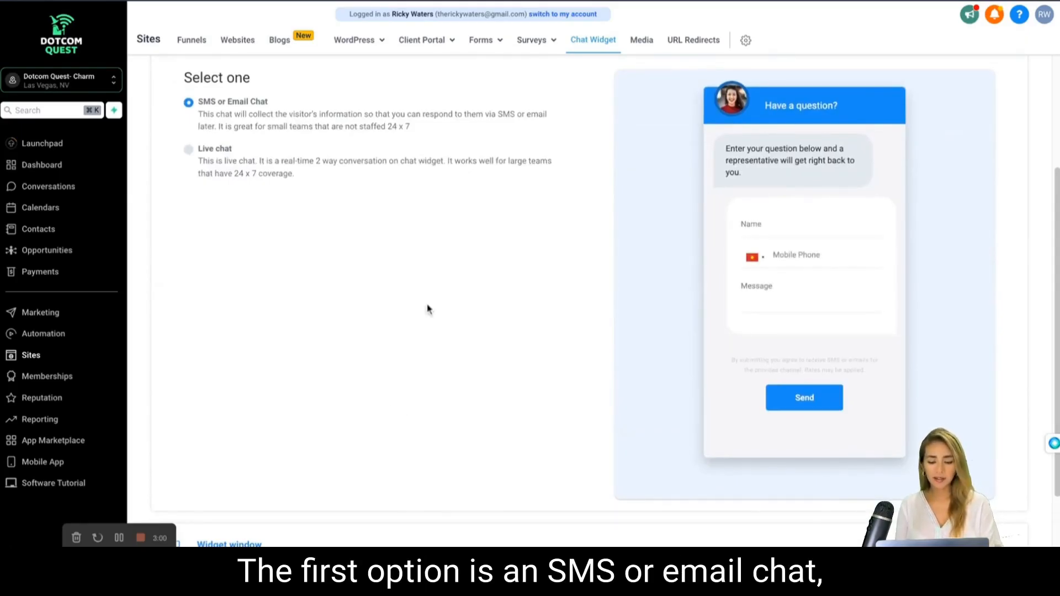
scroll(429, 309, up, 1)
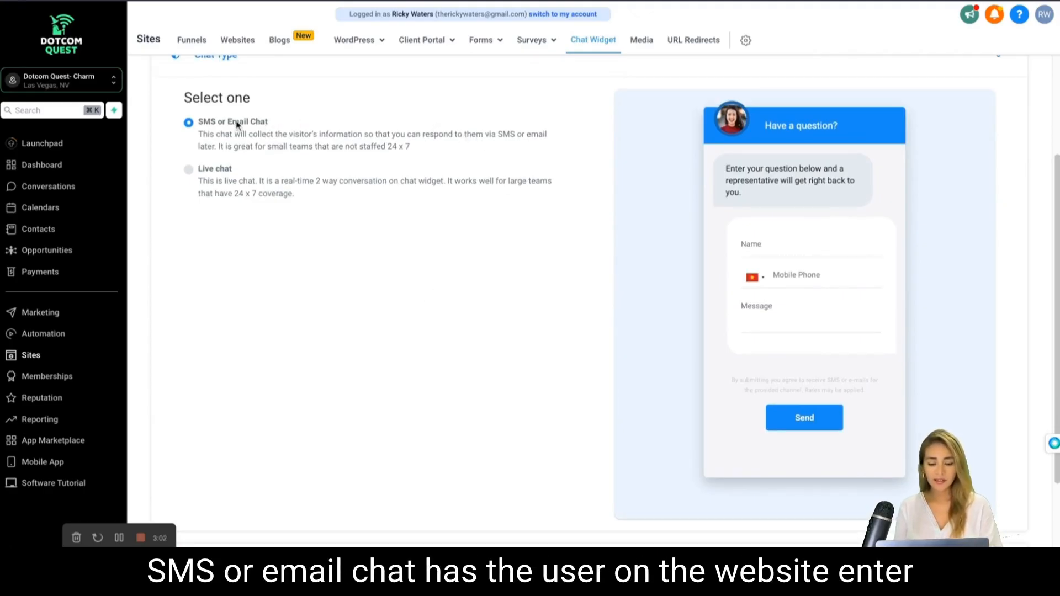
click(189, 170)
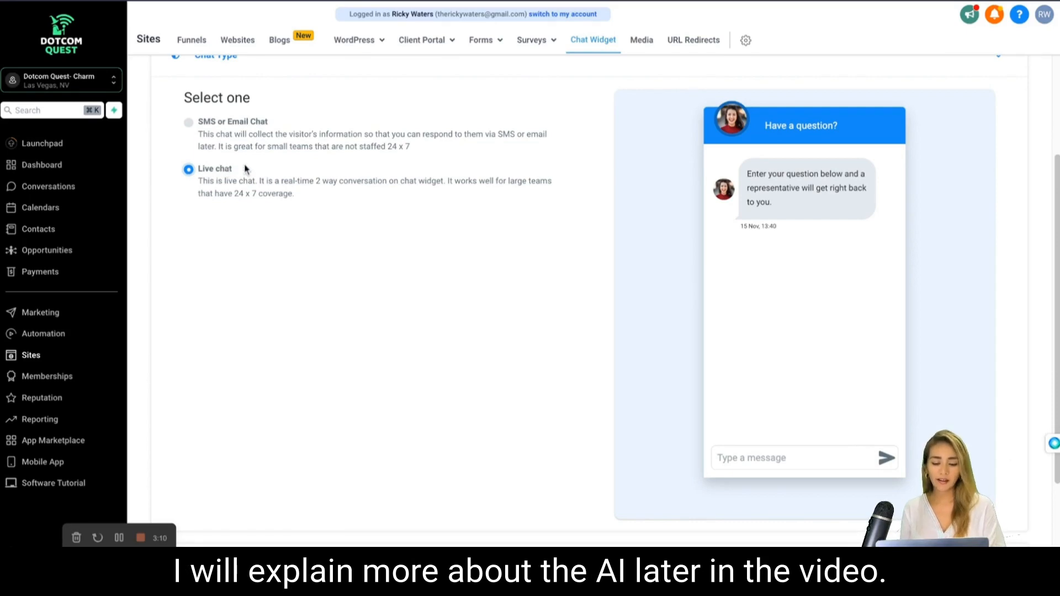
Open the Widget window settings and review the header, intro message, email field, CTA and legal message.
scroll(246, 169, up, 1)
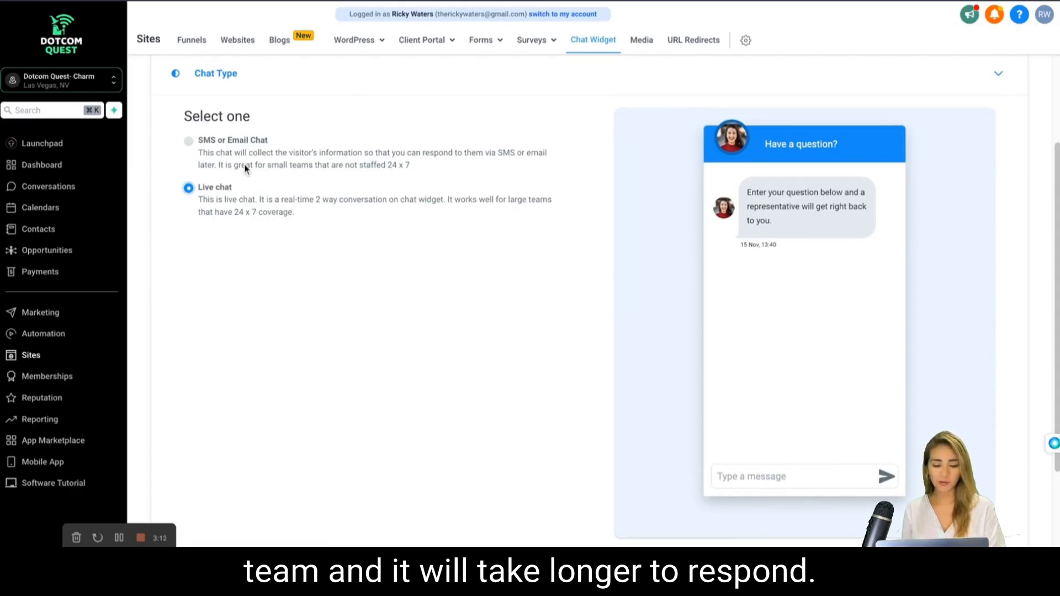
scroll(245, 169, down, 1)
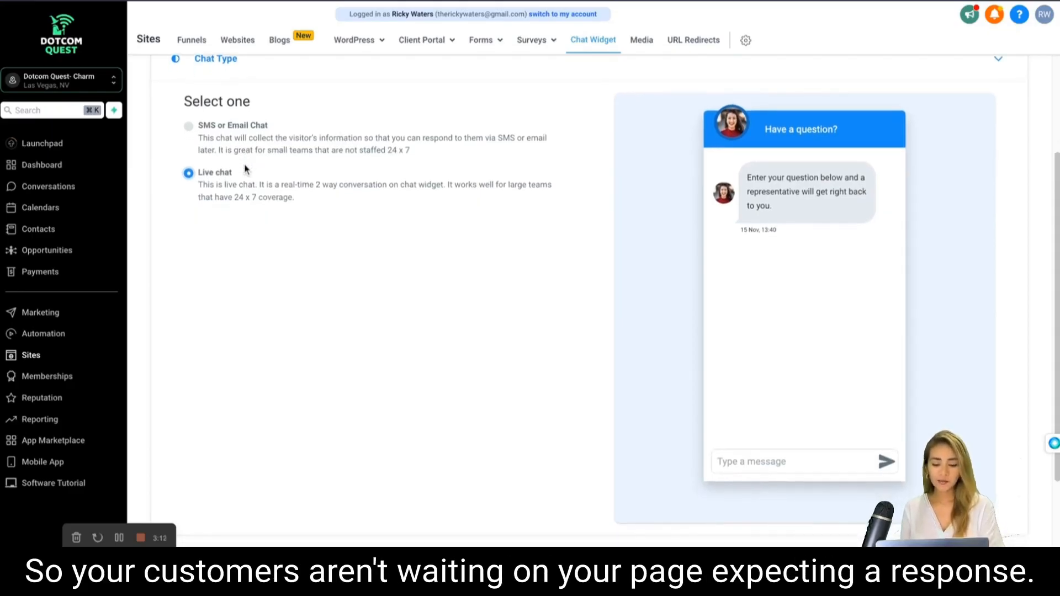
scroll(246, 168, down, 3)
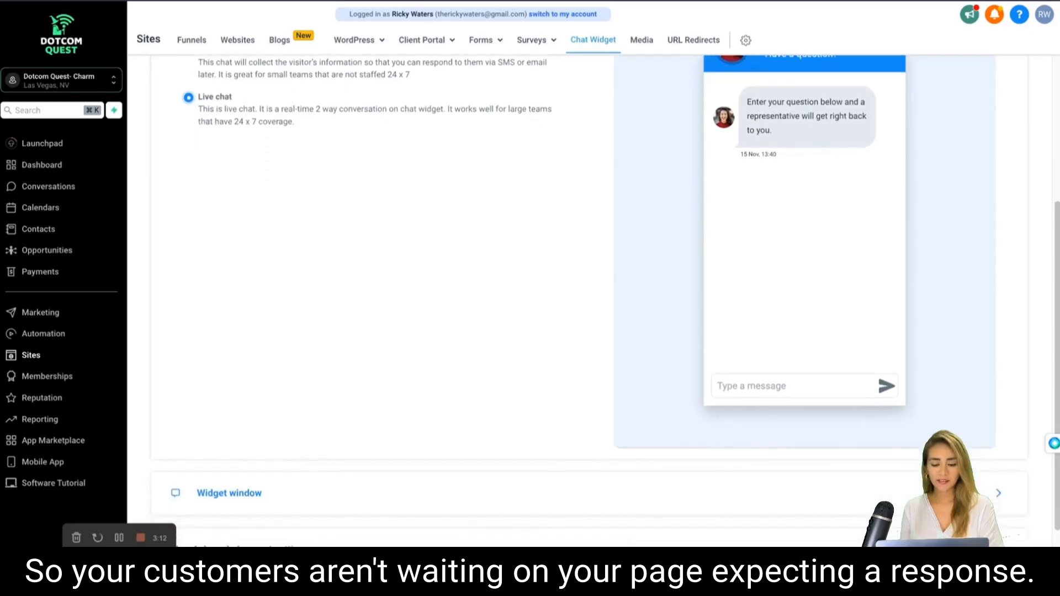
scroll(246, 168, down, 1)
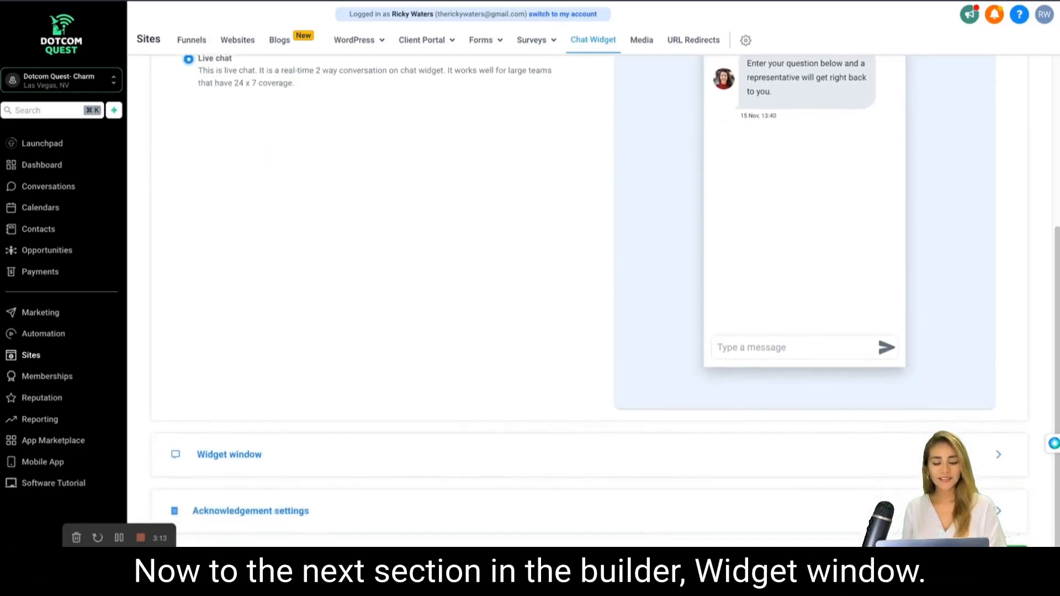
scroll(594, 298, down, 1)
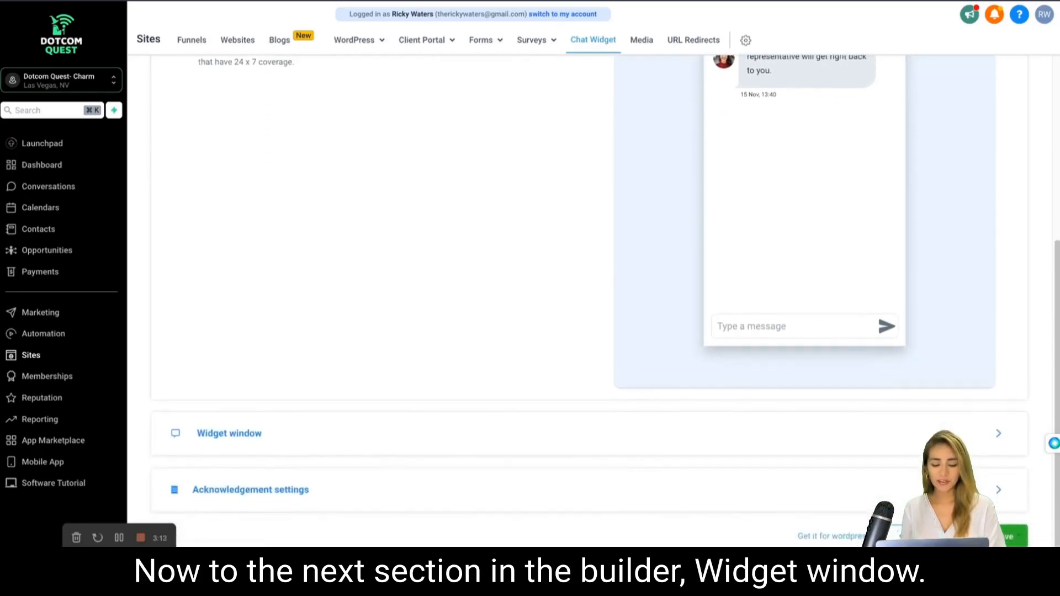
click(229, 434)
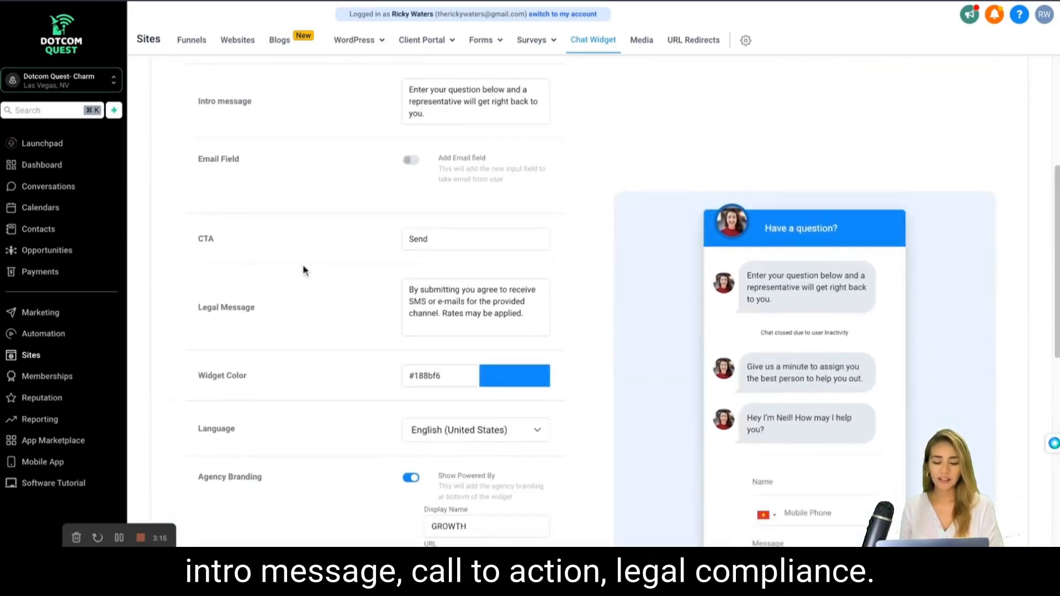
scroll(303, 265, up, 2)
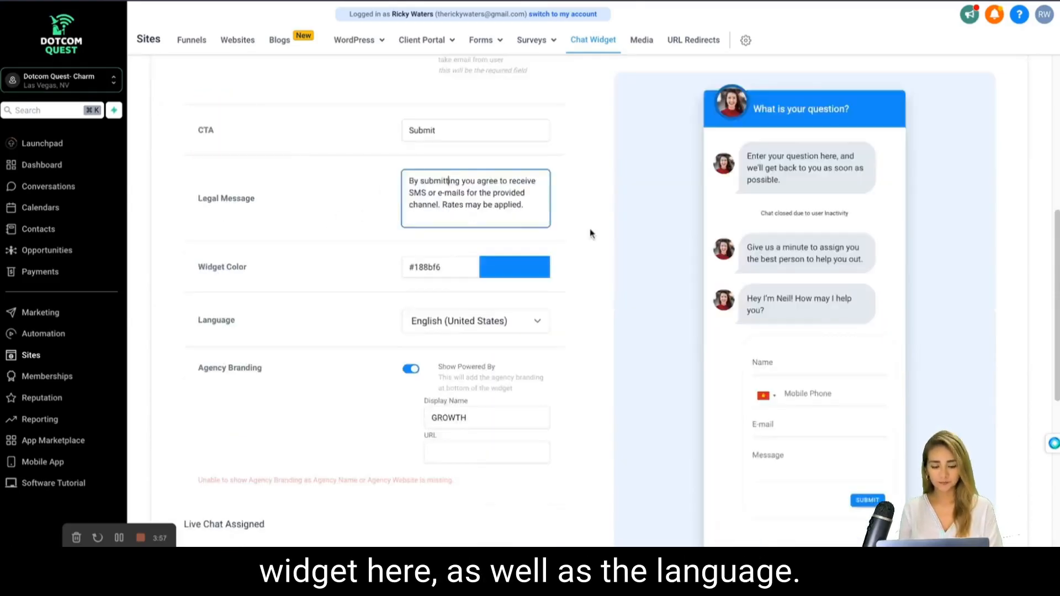
Change the widget color to the teal green #37CEAB.
scroll(449, 114, down, 1)
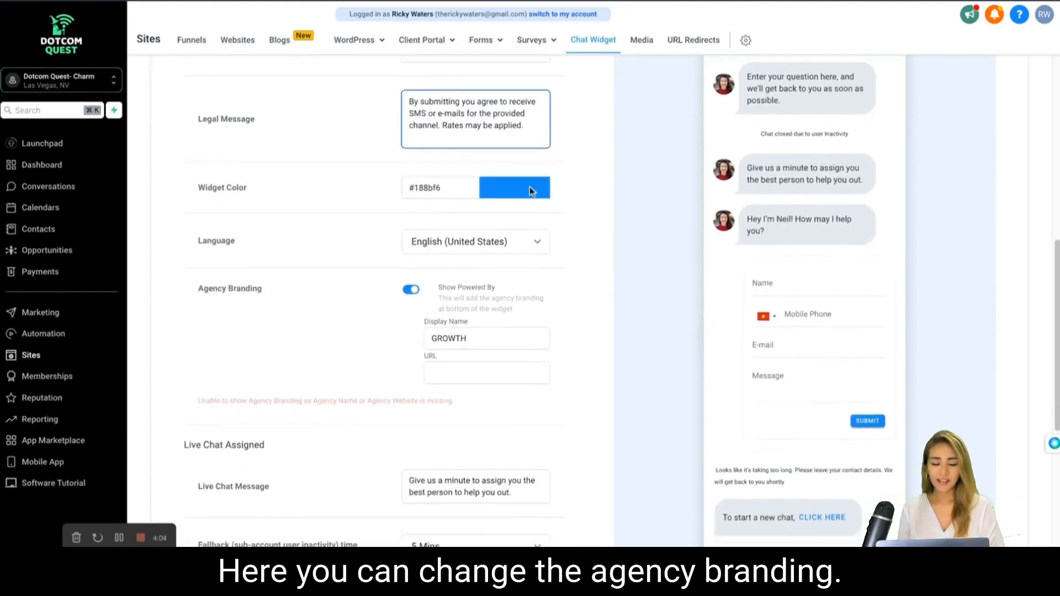
click(529, 187)
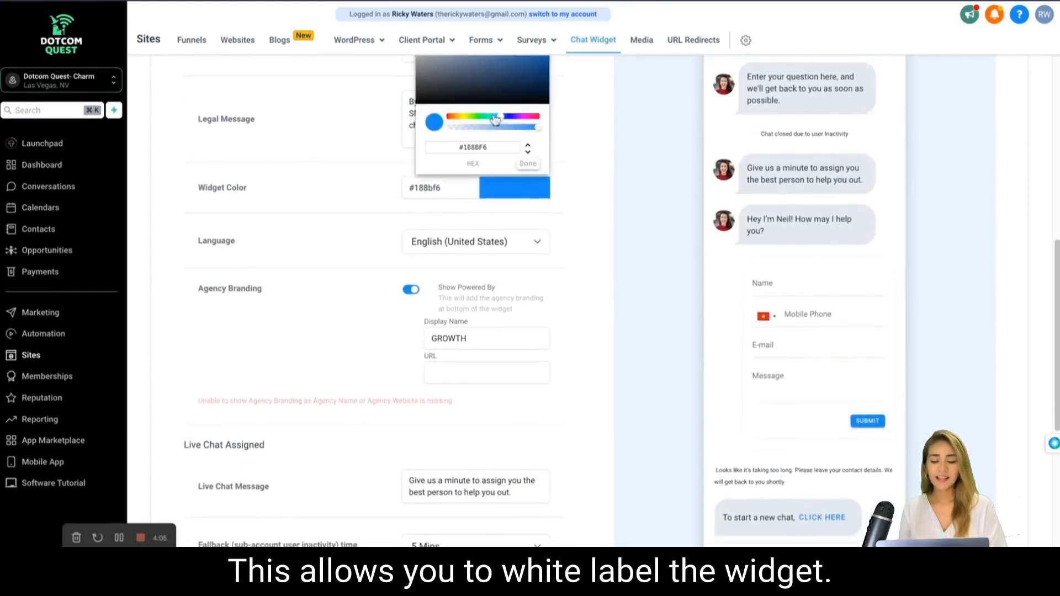
drag(495, 120, 489, 118)
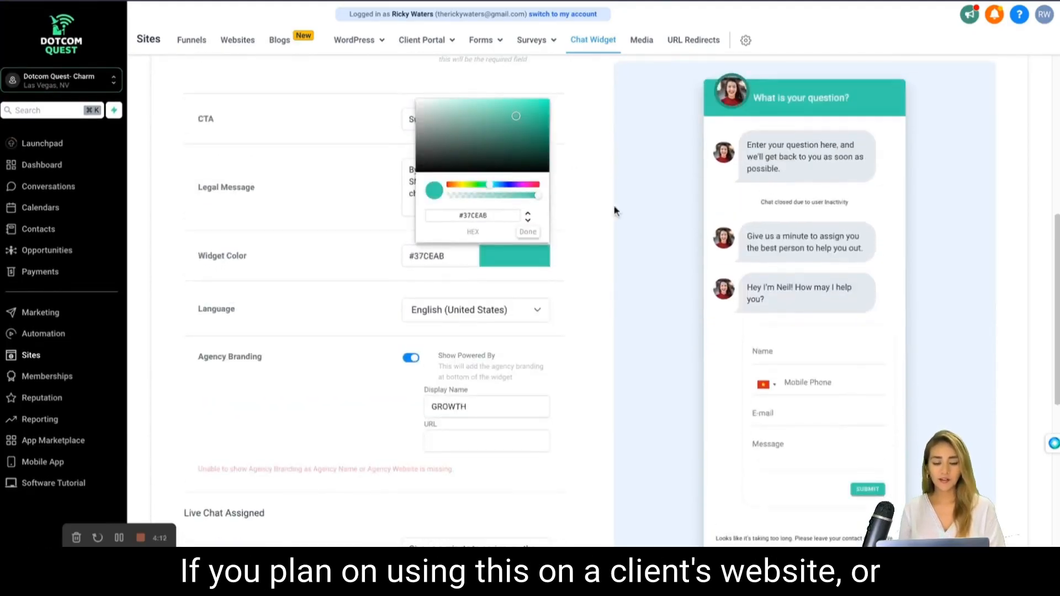
click(528, 232)
scroll(523, 234, down, 1)
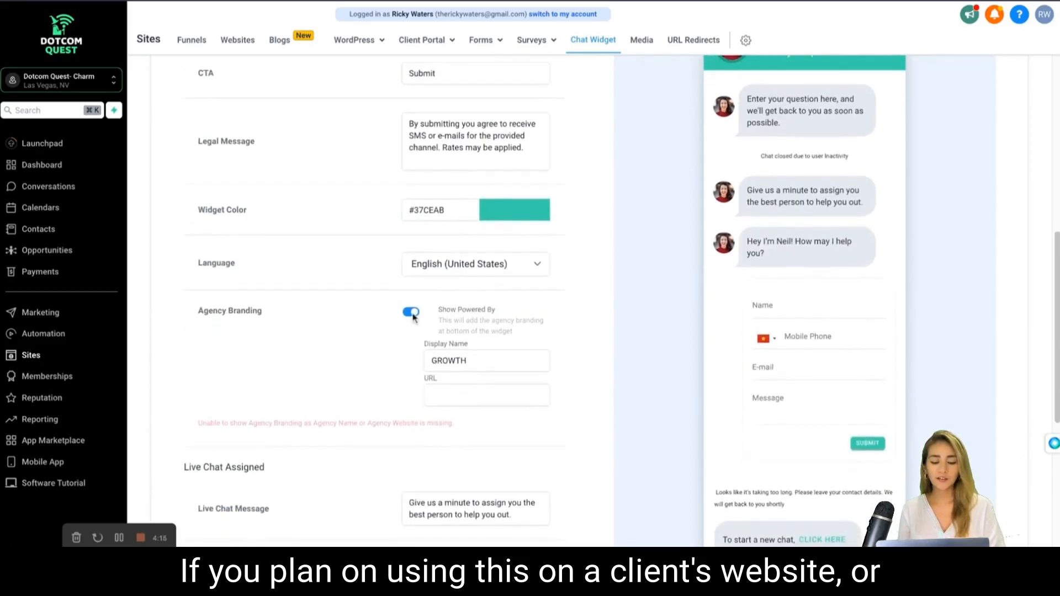
double_click(455, 360)
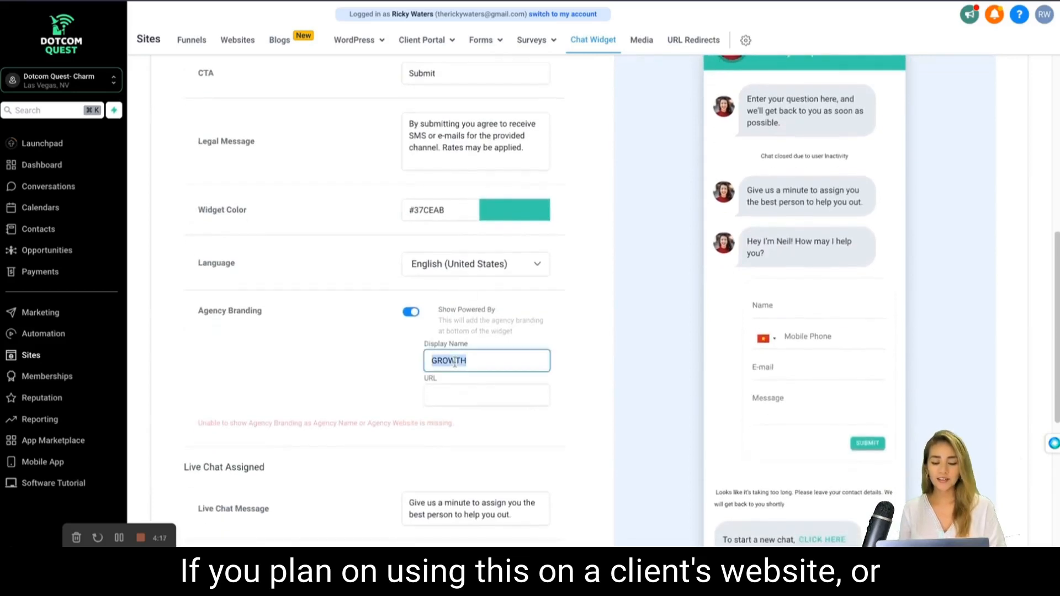
text(Dotcom Quest)
click(490, 394)
text(ww)
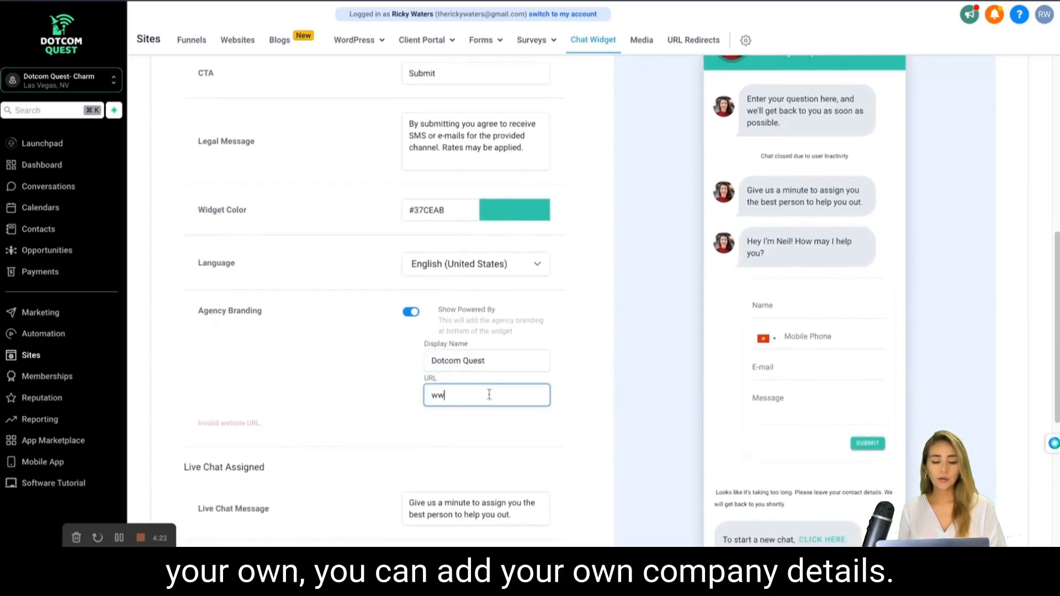
text(w.dotcomquest.com)
Replace the Live Chat Message with "Our team member will be with you shortly.".
scroll(627, 392, down, 2)
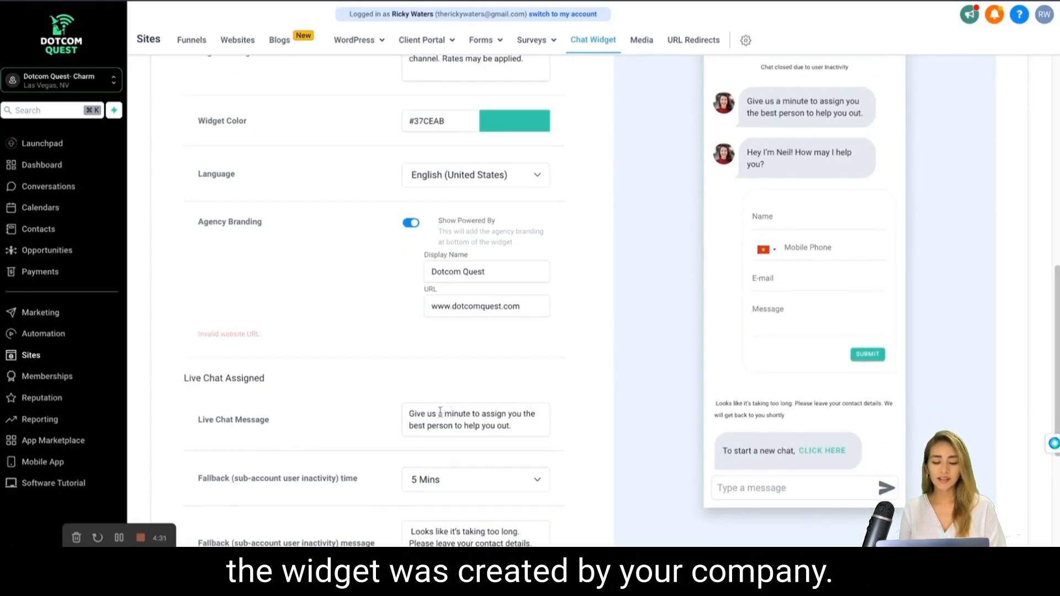
click(418, 408)
key(ctrl+a)
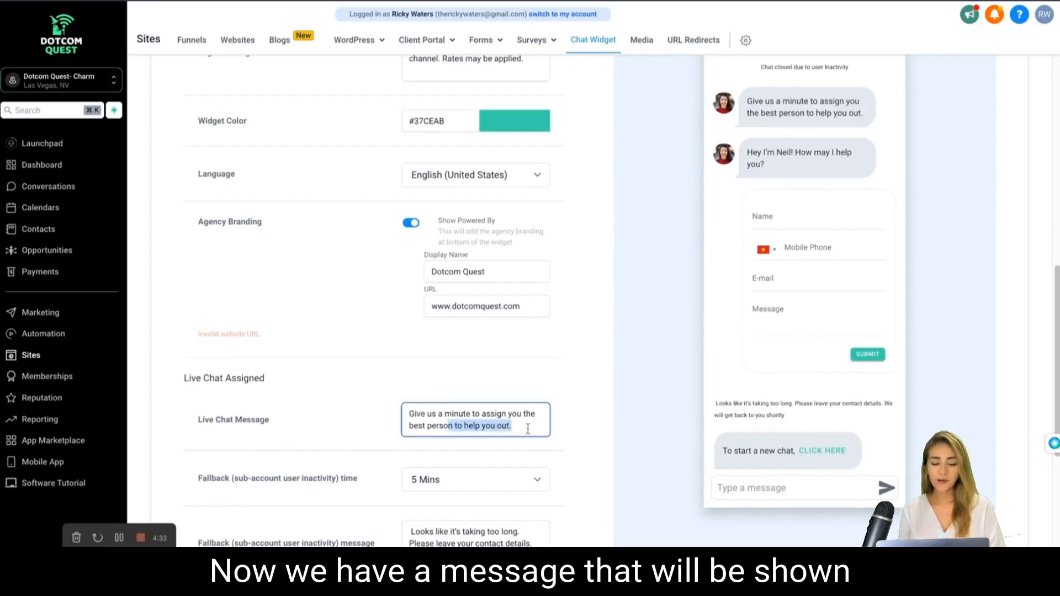
text(0ur team member)
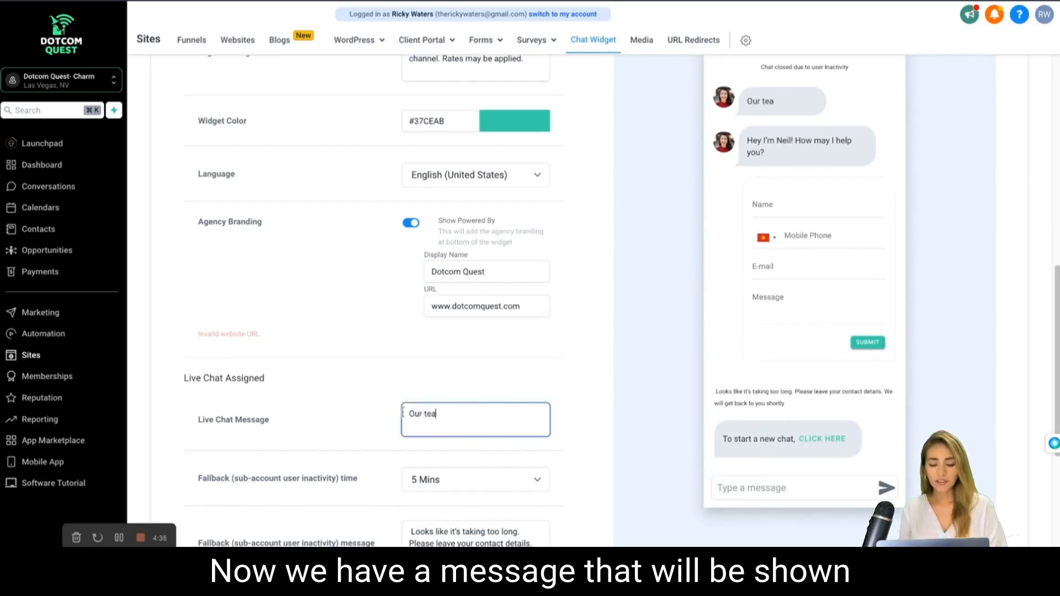
text( will be with)
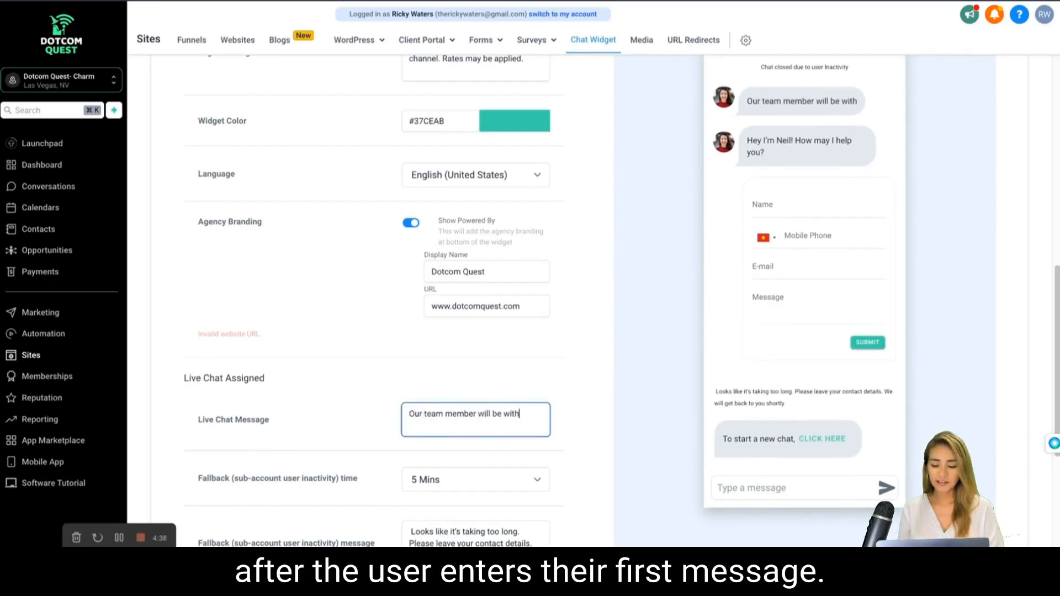
text( you shortly.)
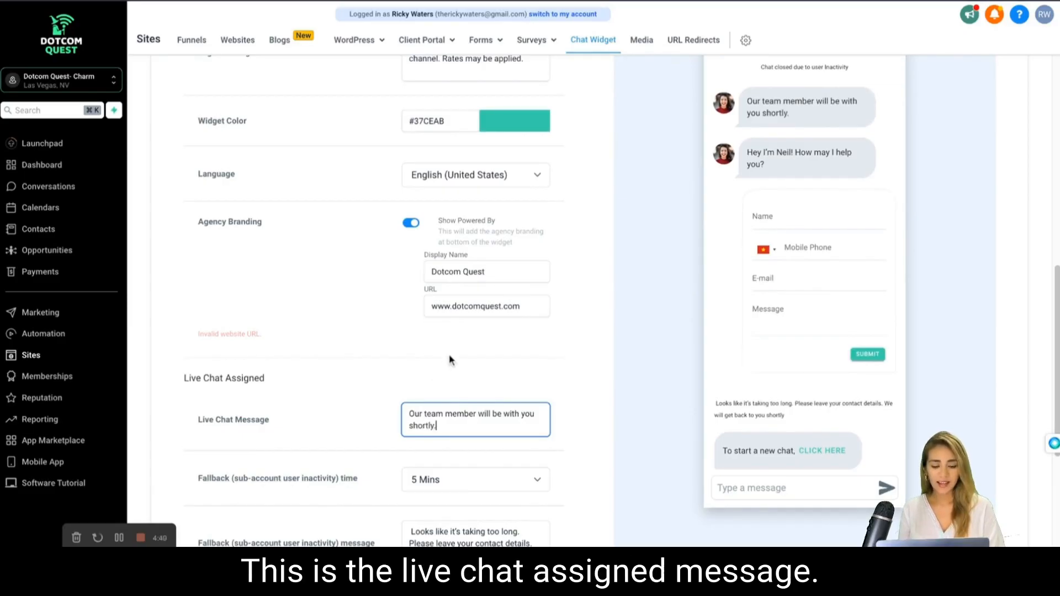
Set the fallback time for sub-account user inactivity to 2 Mins.
scroll(453, 360, down, 2)
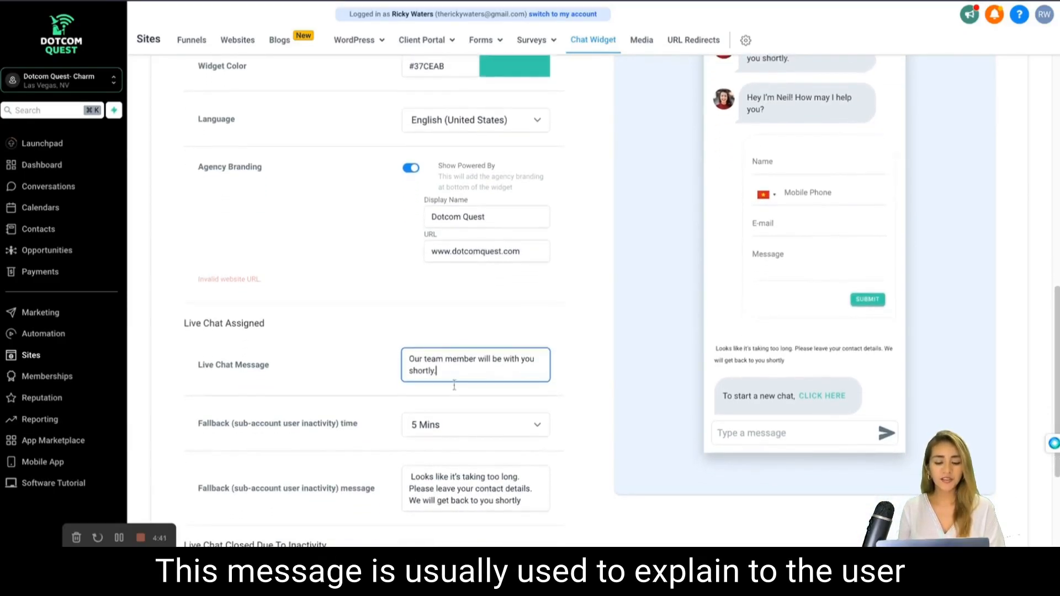
click(452, 435)
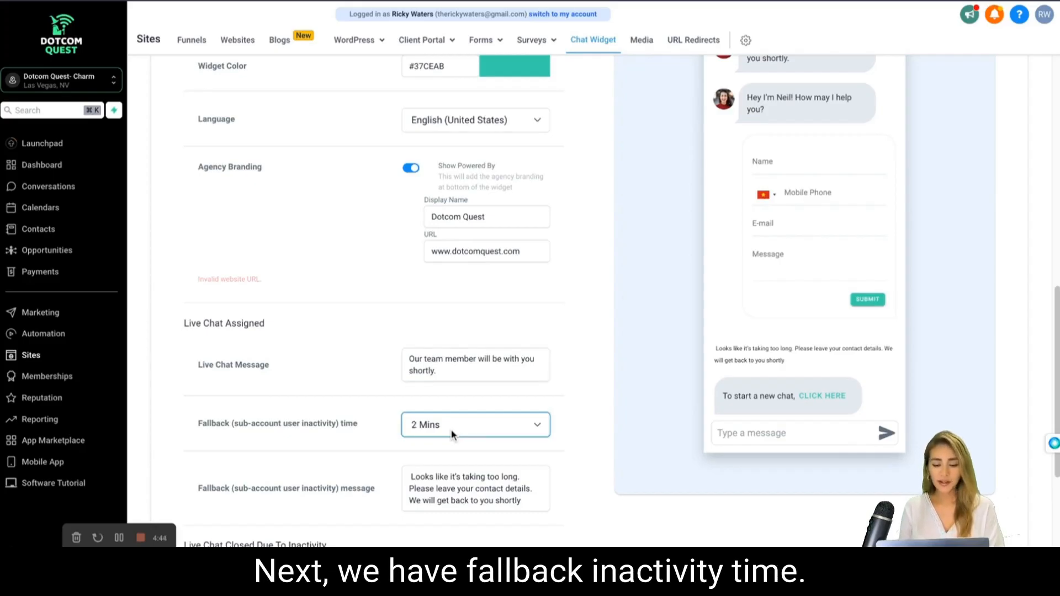
scroll(578, 403, down, 1)
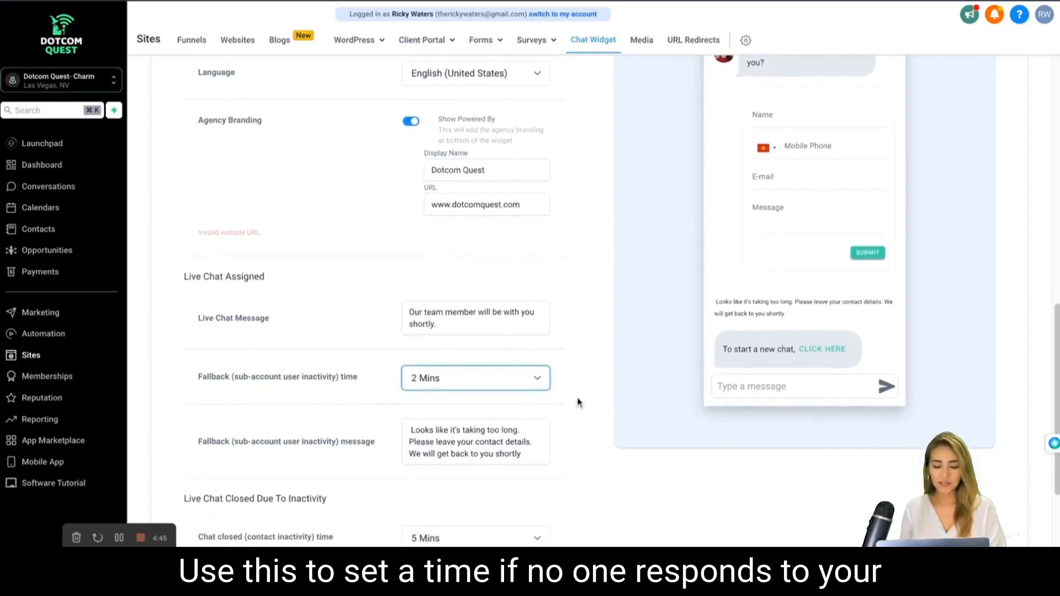
scroll(578, 403, down, 1)
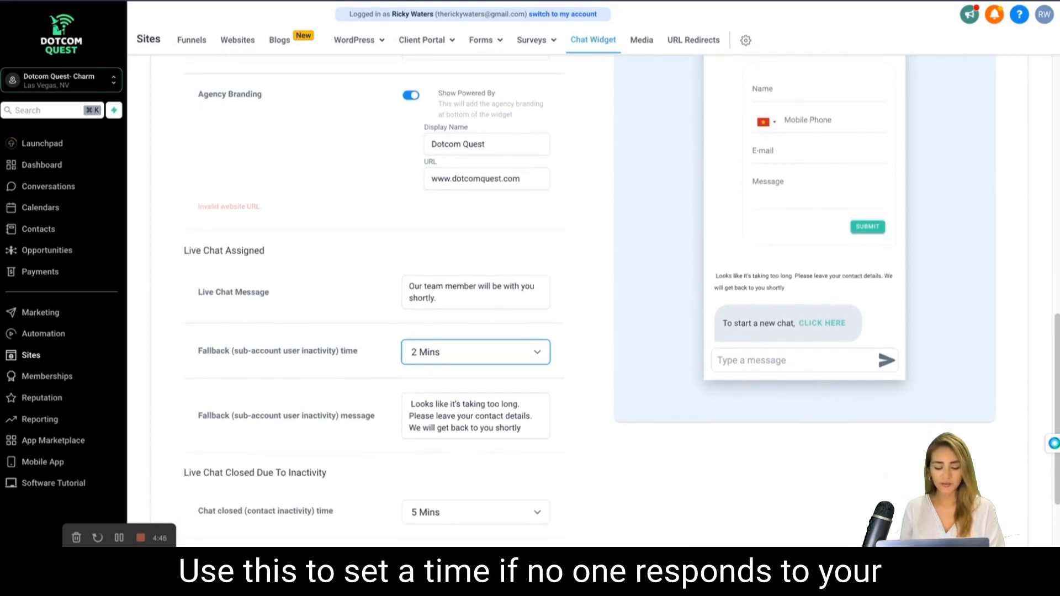
Reword the fallback message to "Looks like it's taking too while. Please leave your details and we'll reach back out to you.".
click(532, 421)
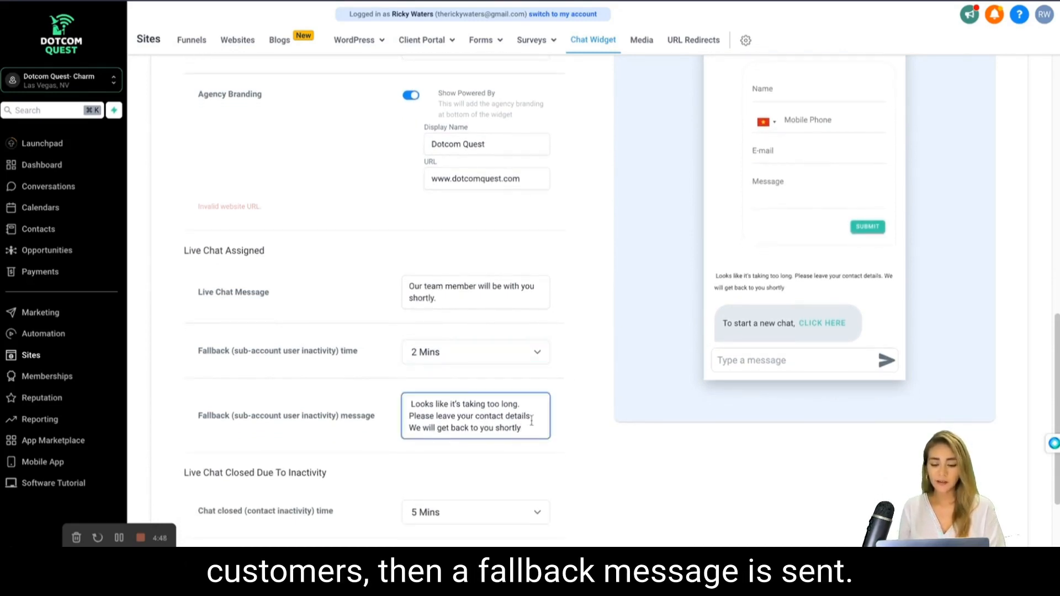
drag(534, 430, 501, 404)
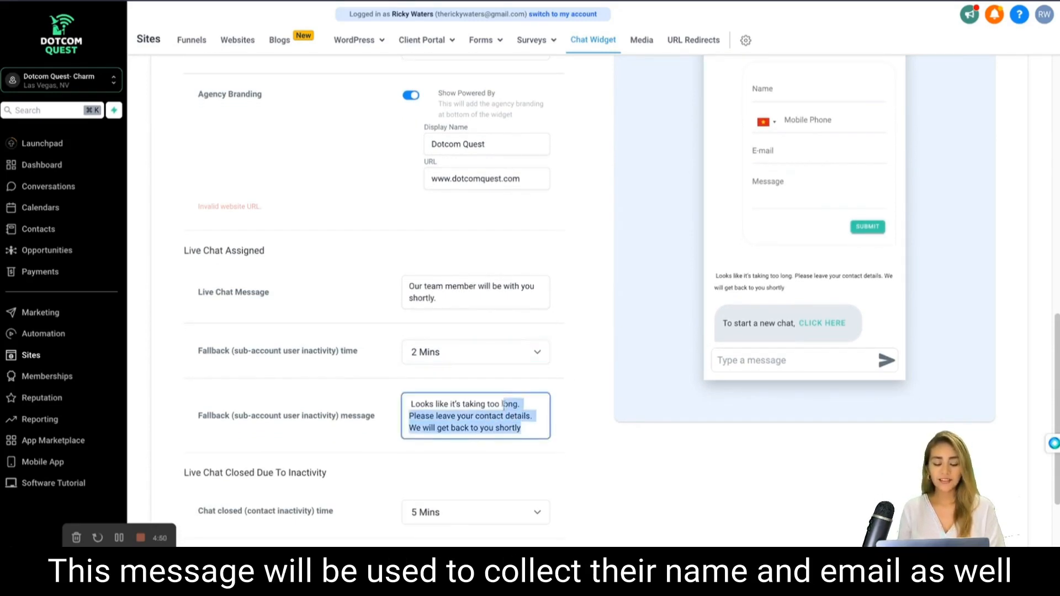
key(BackSpace)
text(while. Please)
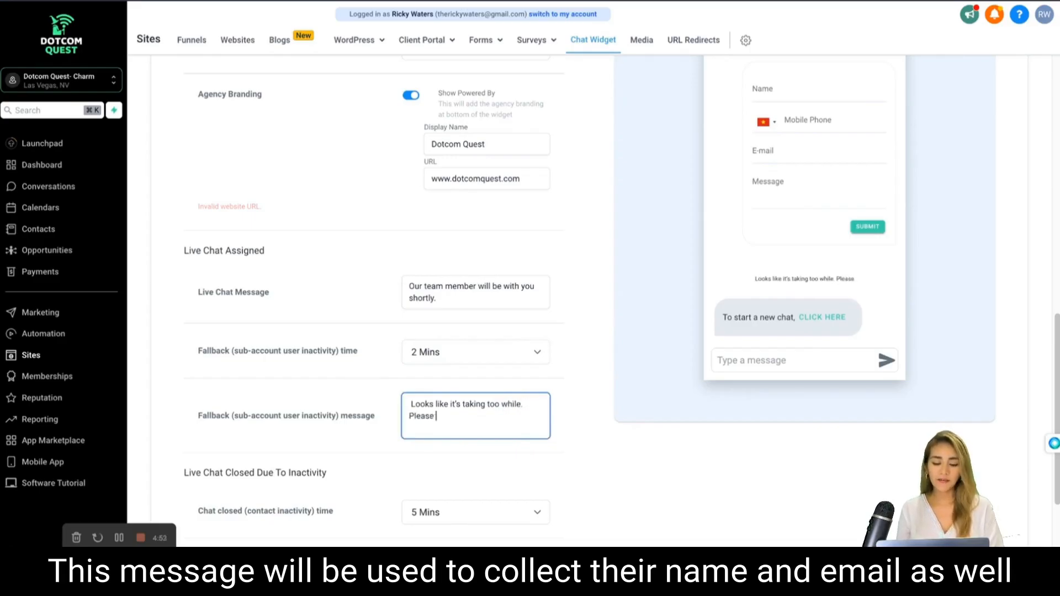
text( leave your )
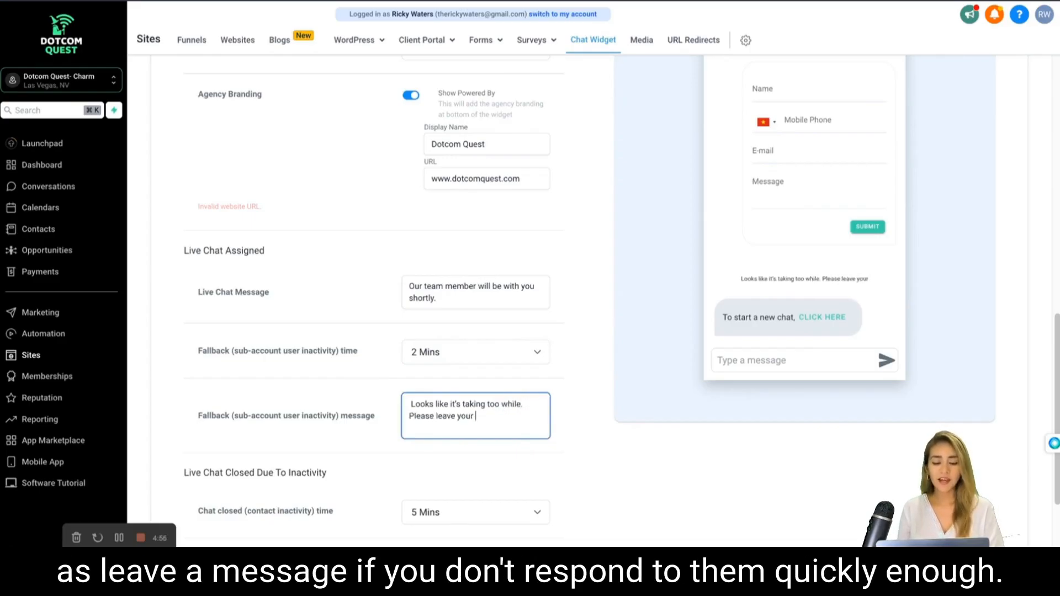
text(details and we'l)
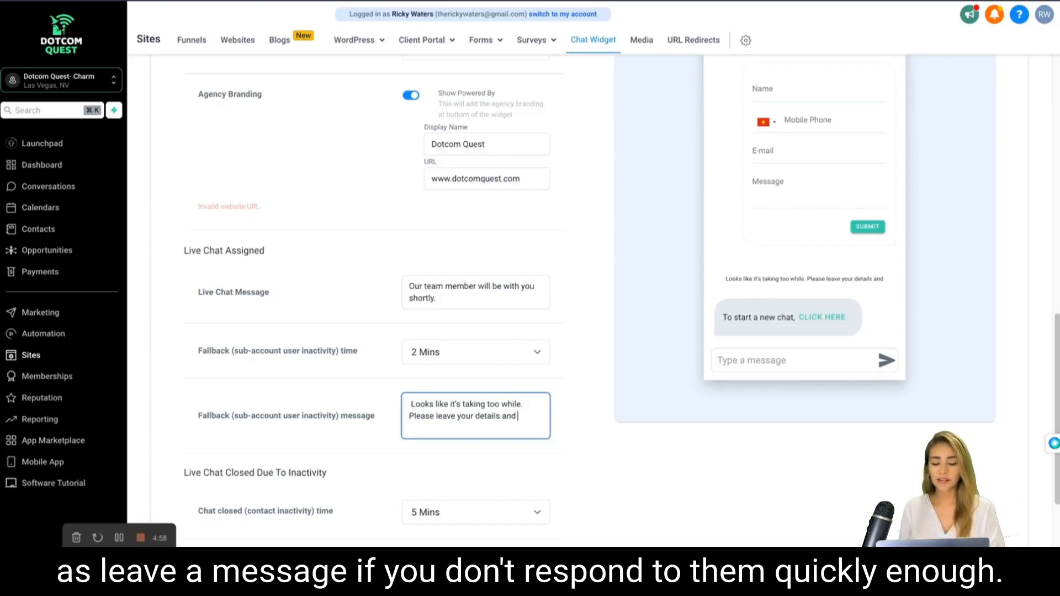
text(l reach back ou)
text(t to yo)
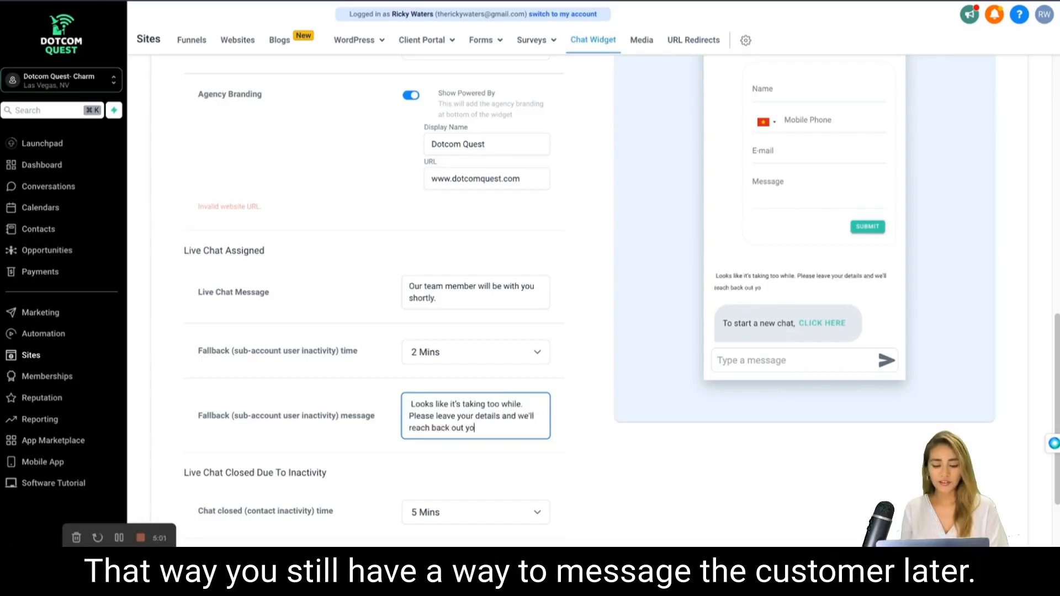
key(BackSpace)
key(BackSpace)
text(to you.)
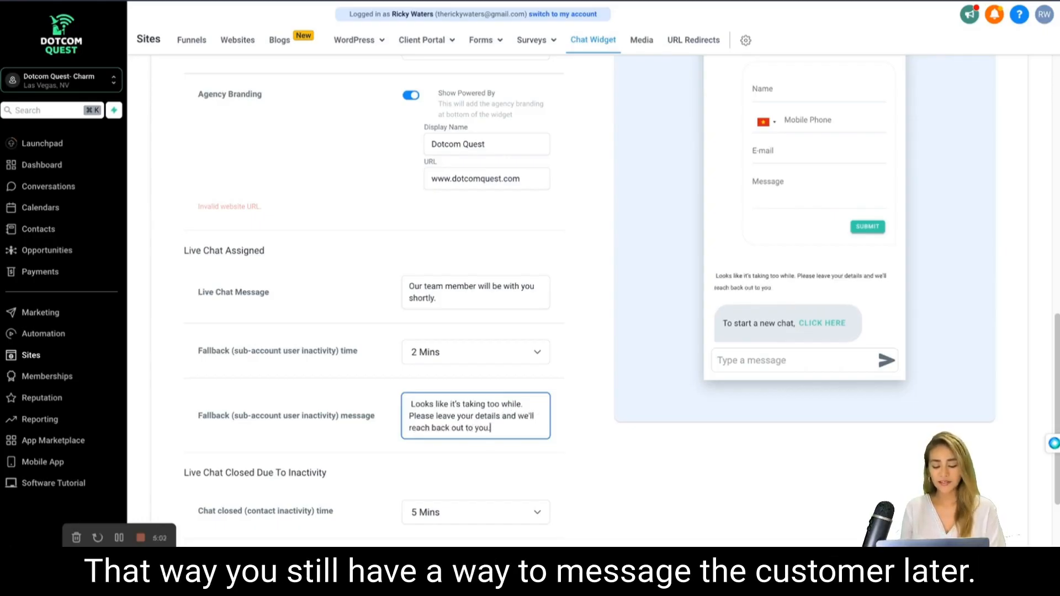
Set the chat closed time for contact inactivity to 2 Mins.
scroll(542, 358, down, 1)
scroll(519, 409, down, 1)
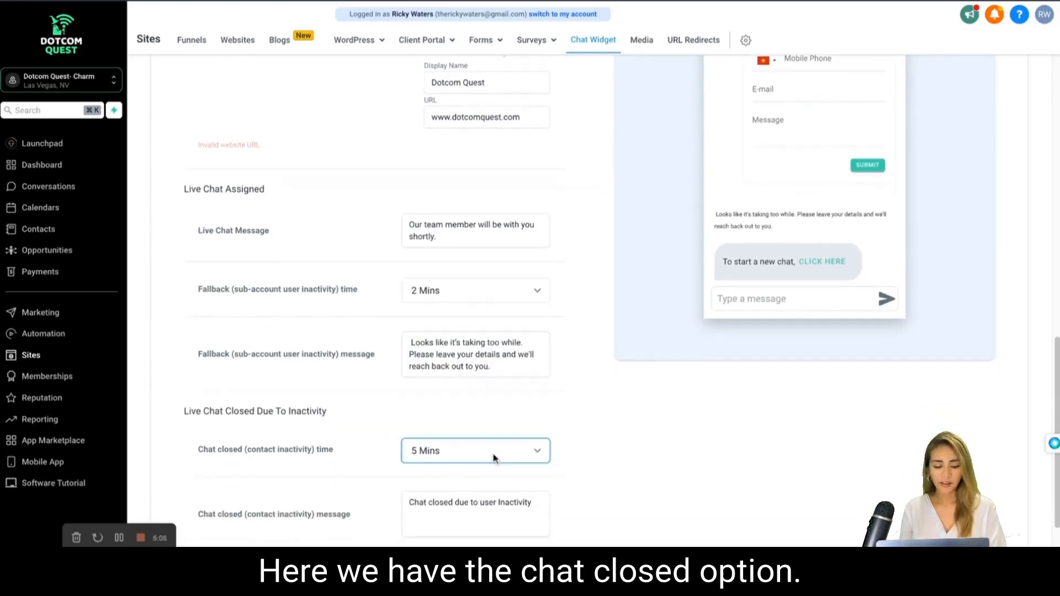
scroll(585, 402, down, 2)
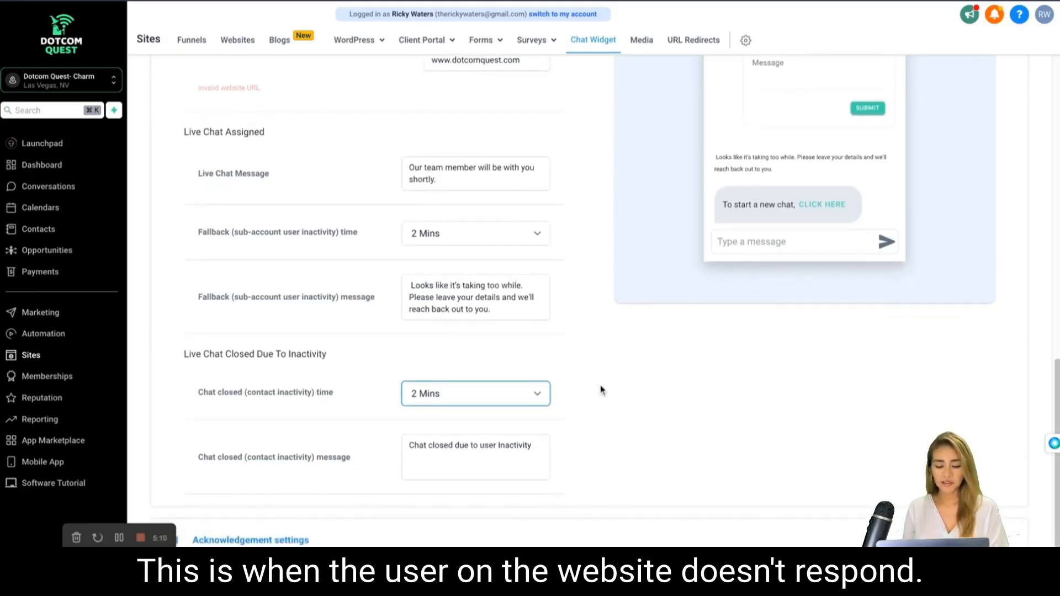
scroll(601, 390, down, 1)
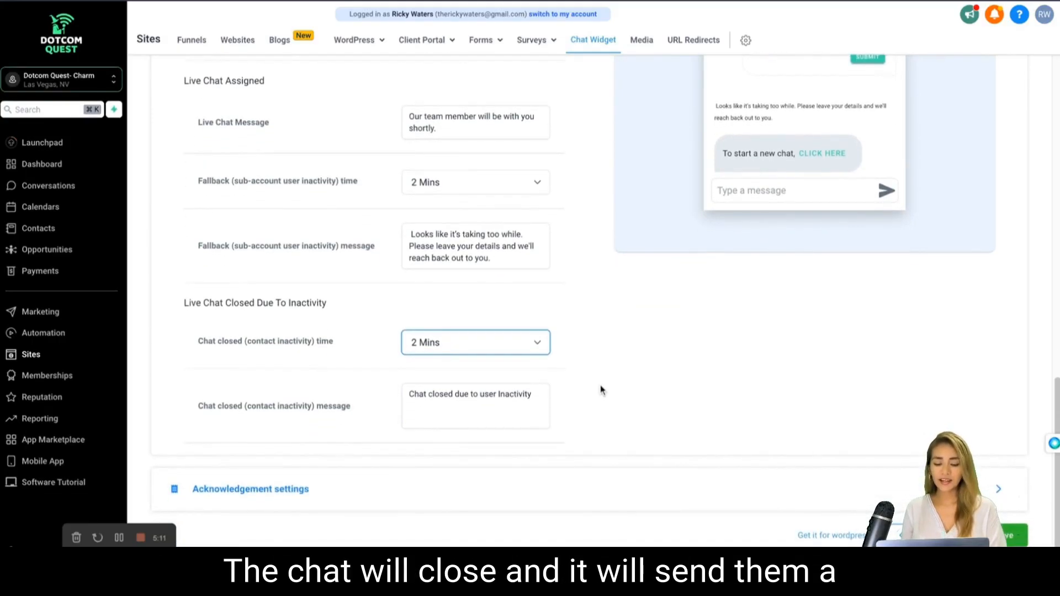
Expand the acknowledgement settings and enter the support team's e-mail as the customer support contact.
click(499, 476)
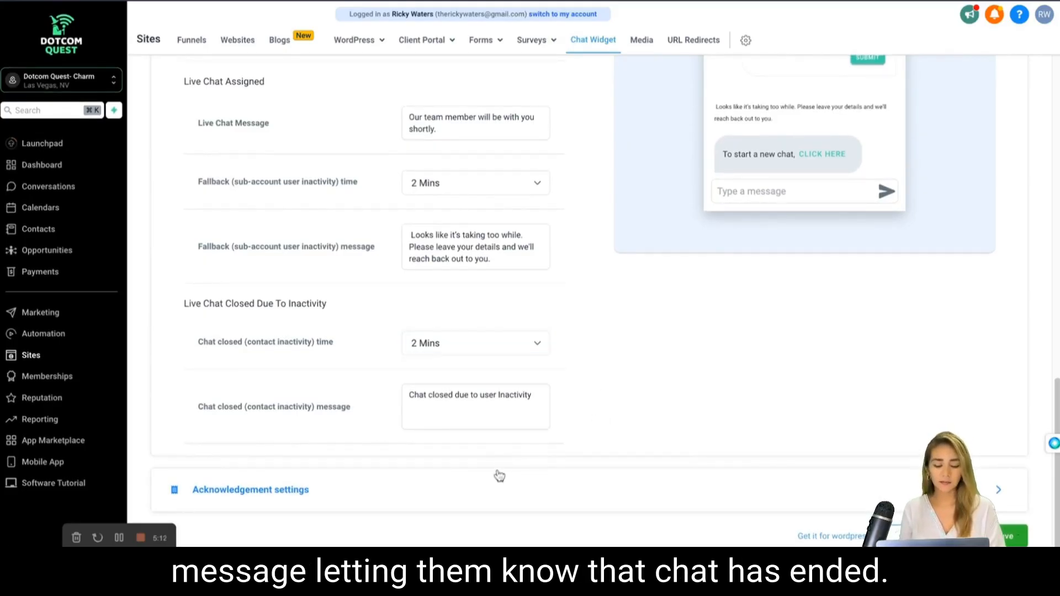
click(499, 478)
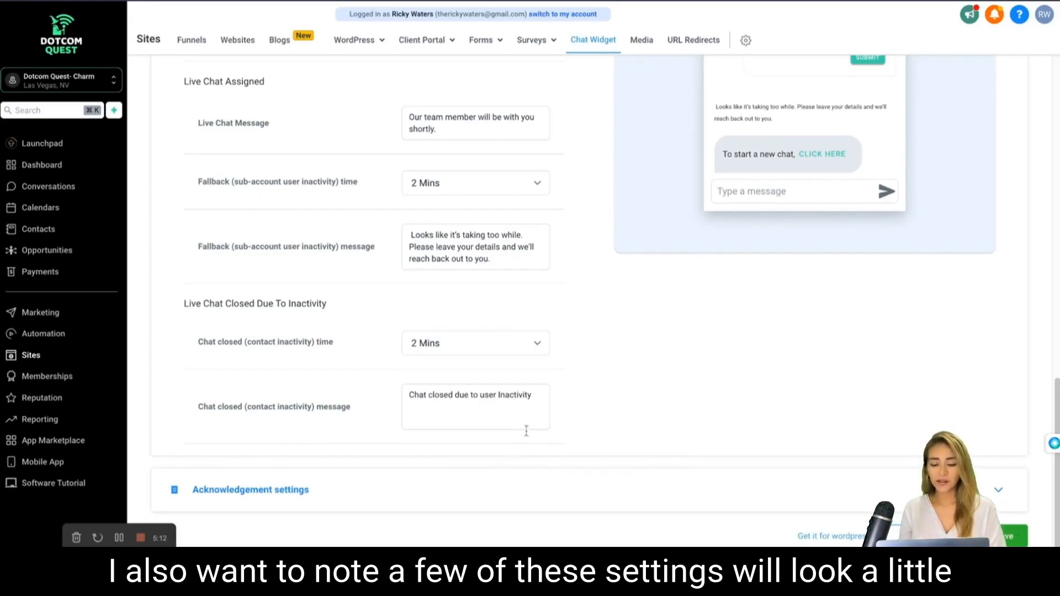
scroll(587, 382, down, 10)
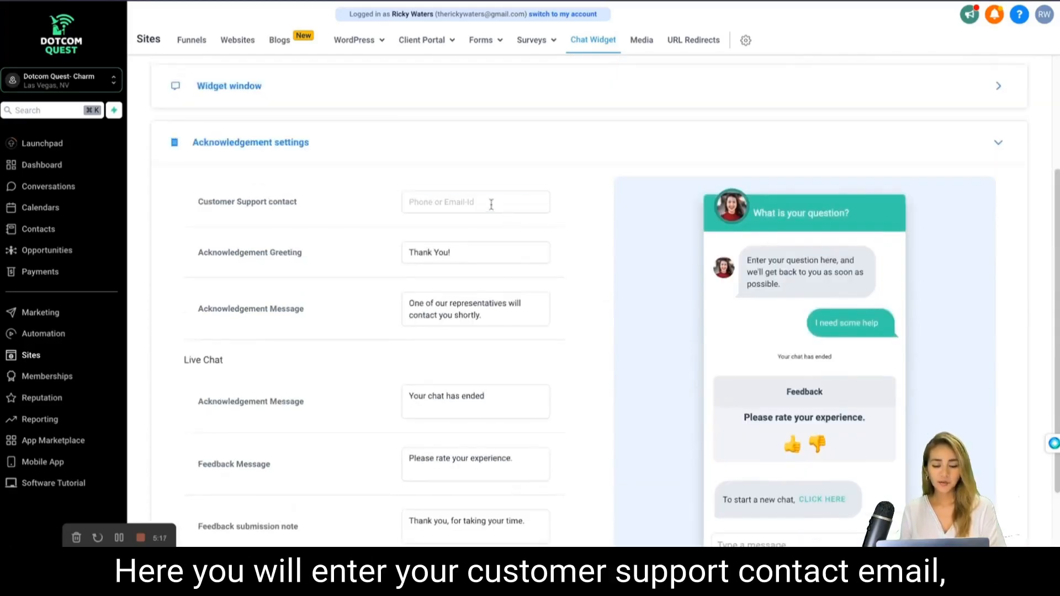
click(491, 203)
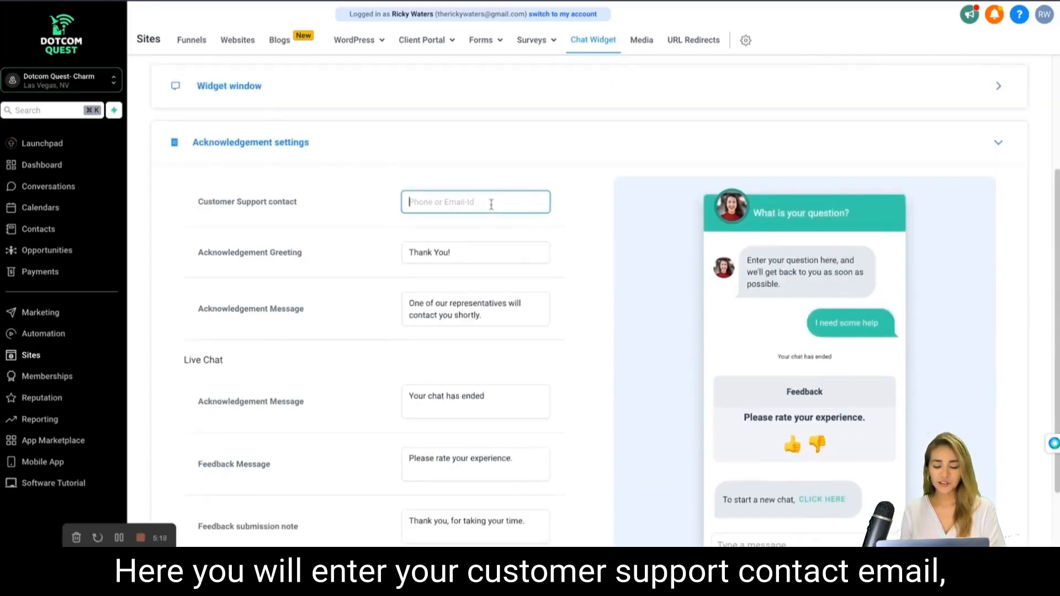
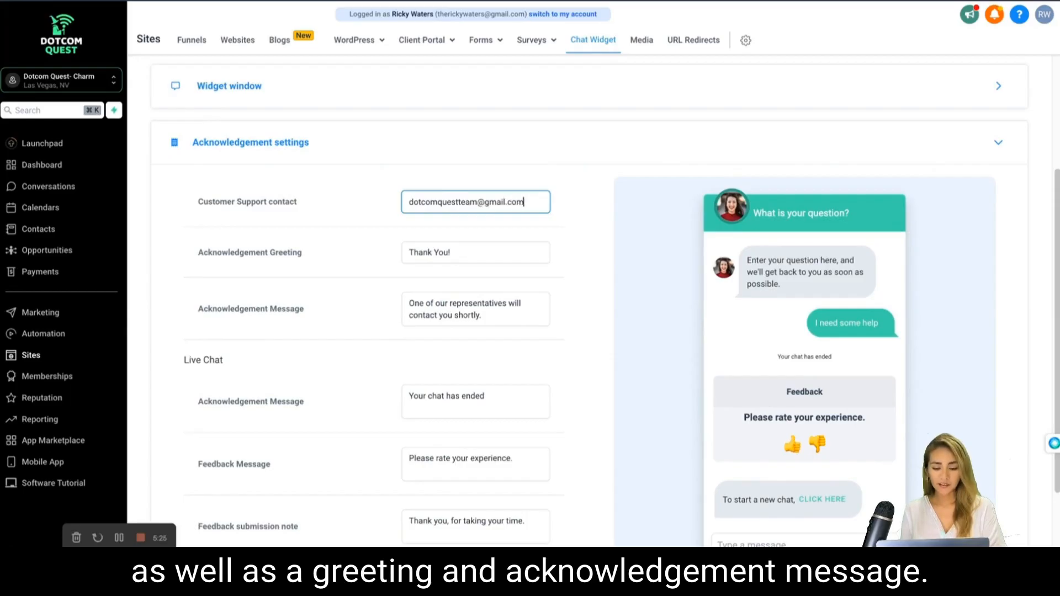
Change the live chat acknowledgement message to "Your chat has finished.".
click(468, 254)
scroll(467, 255, down, 2)
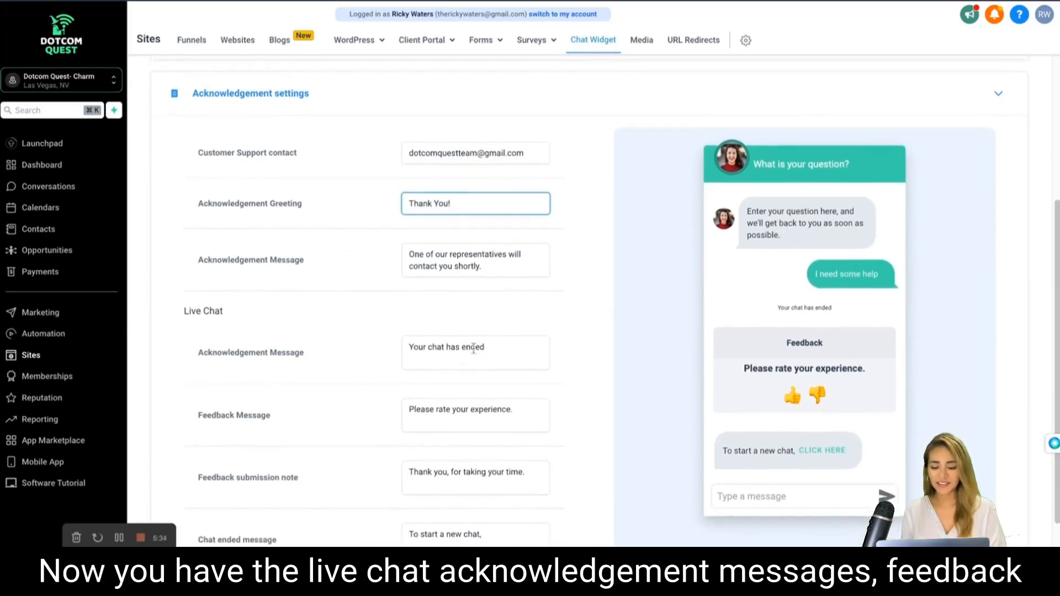
click(473, 349)
double_click(474, 349)
key(BackSpace)
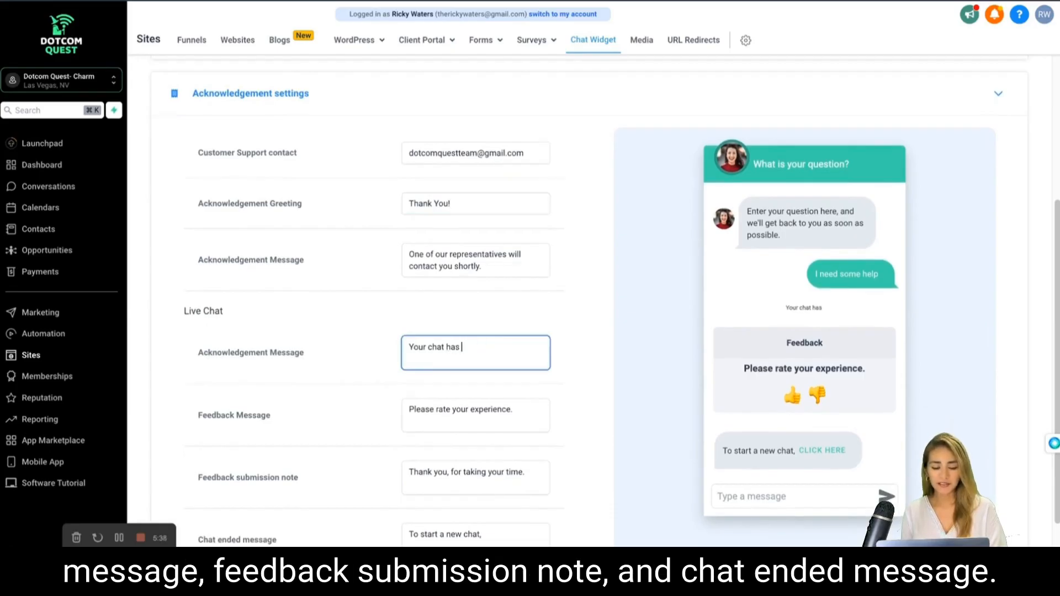
text(finished.)
scroll(485, 383, down, 1)
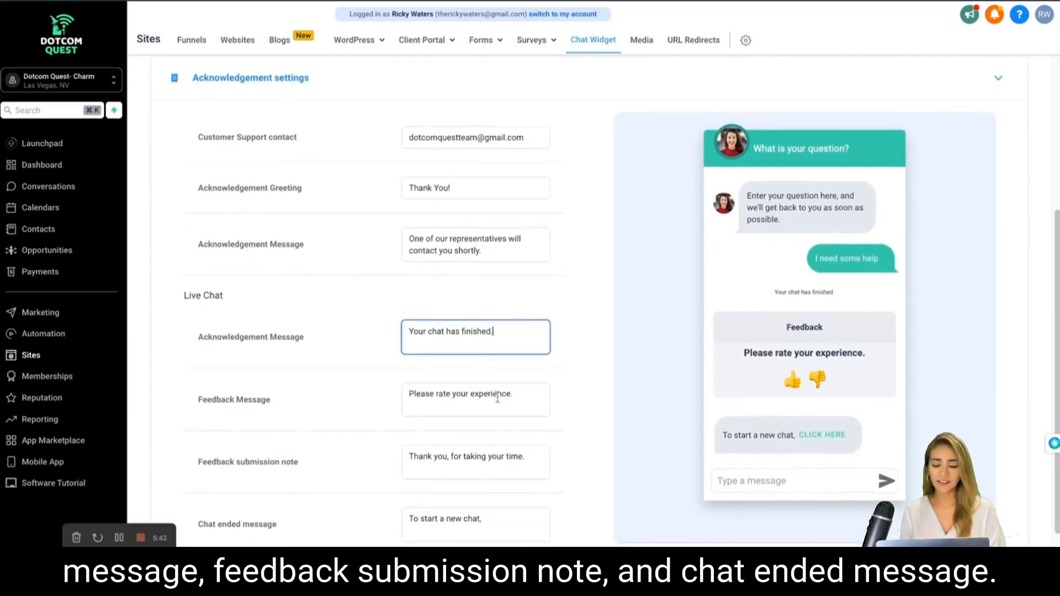
text(.)
Replace the feedback message with "How was your experience?".
triple_click(495, 397)
text(H)
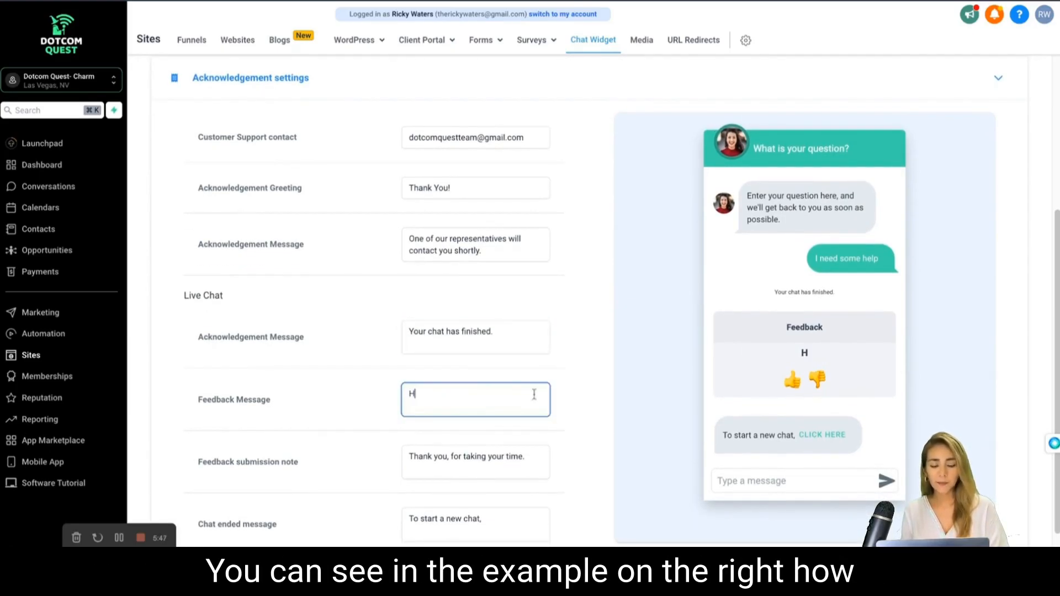
text(ow was your experience?)
scroll(530, 403, down, 1)
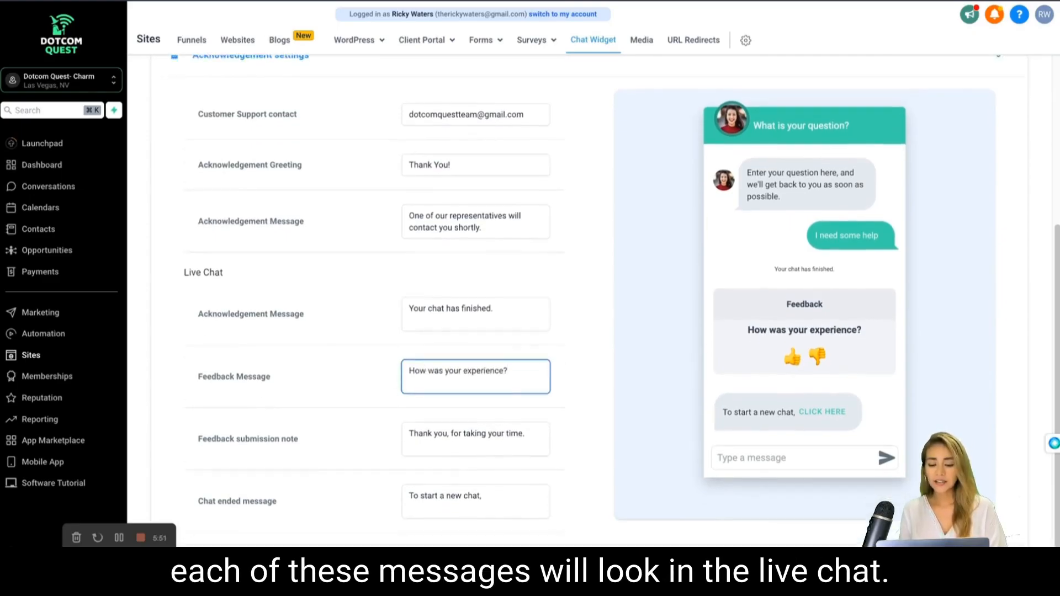
Select the full text of the feedback submission note.
click(519, 415)
triple_click(502, 420)
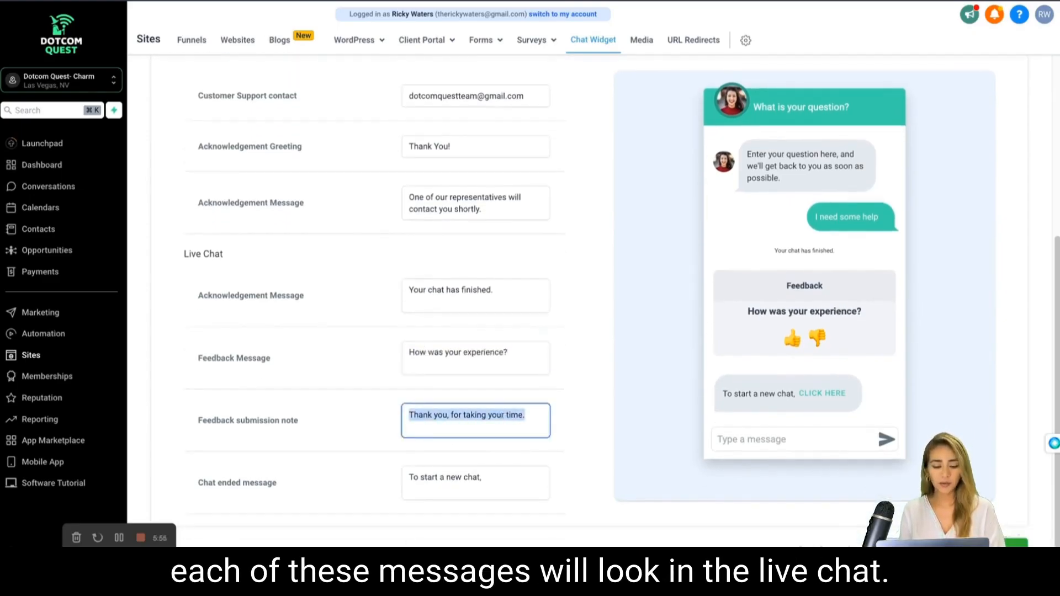
scroll(530, 299, down, 1)
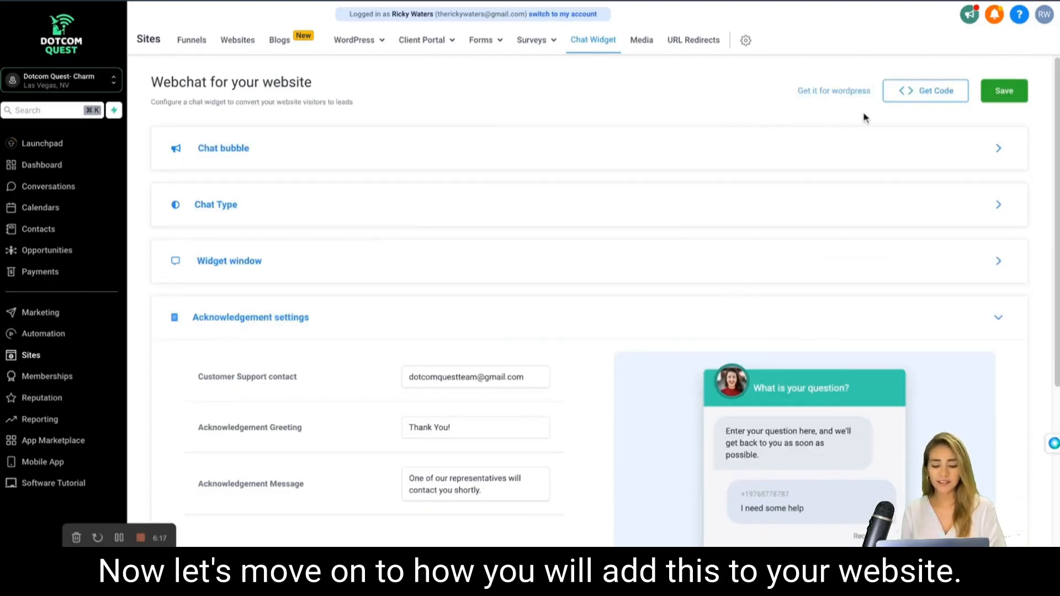
Get the chat widget's body code, copy it for the website's body or footer, and close the code window.
click(893, 98)
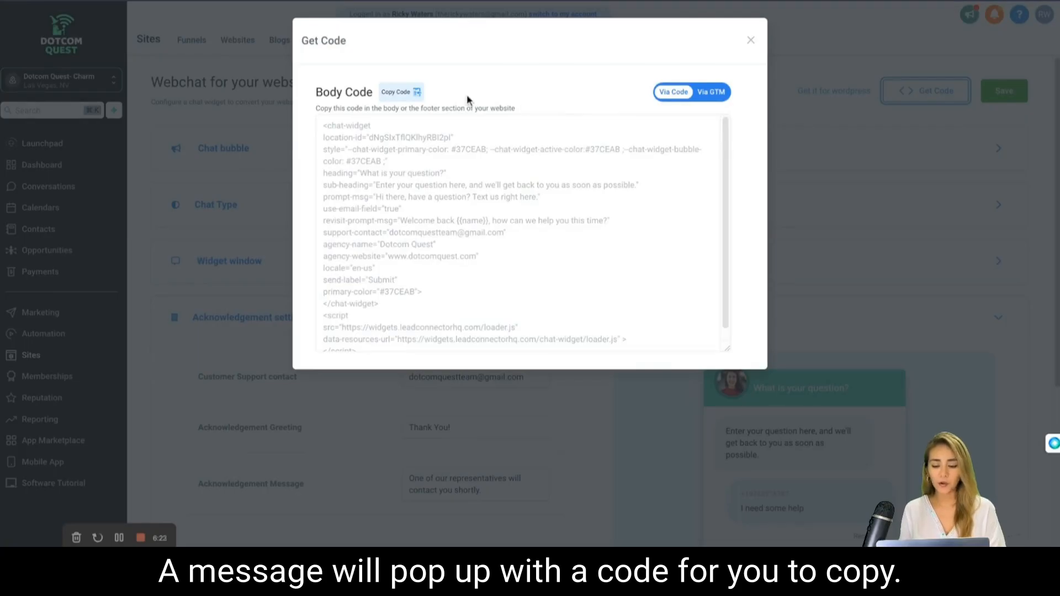
click(392, 92)
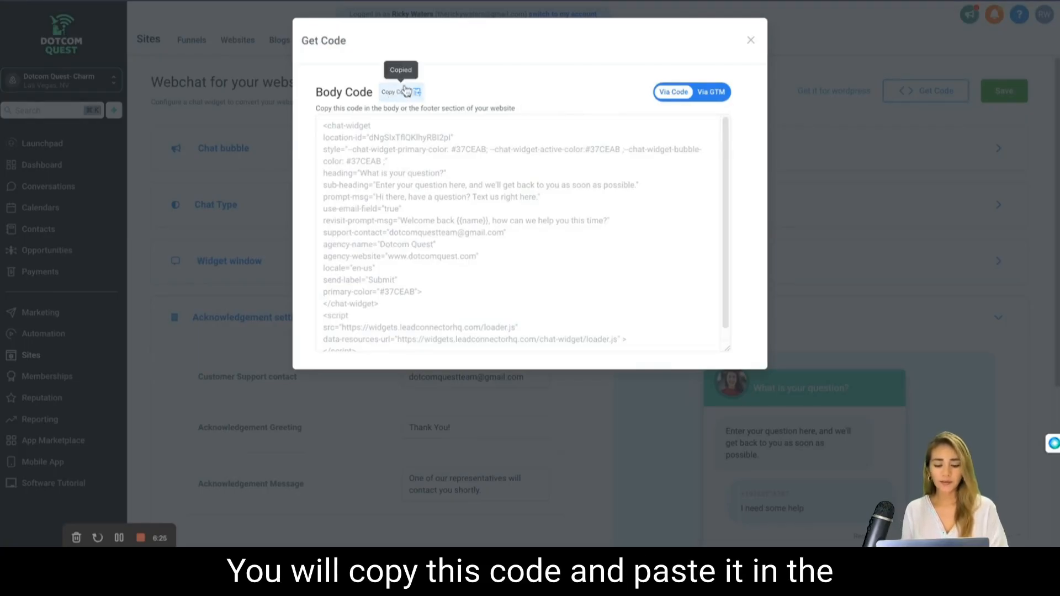
scroll(534, 232, down, 1)
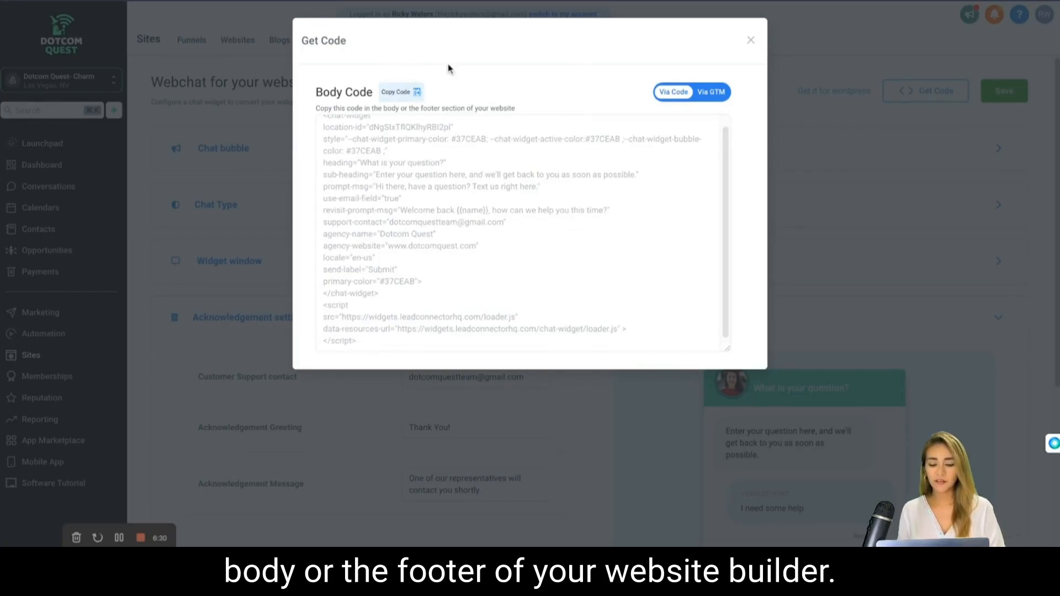
click(782, 65)
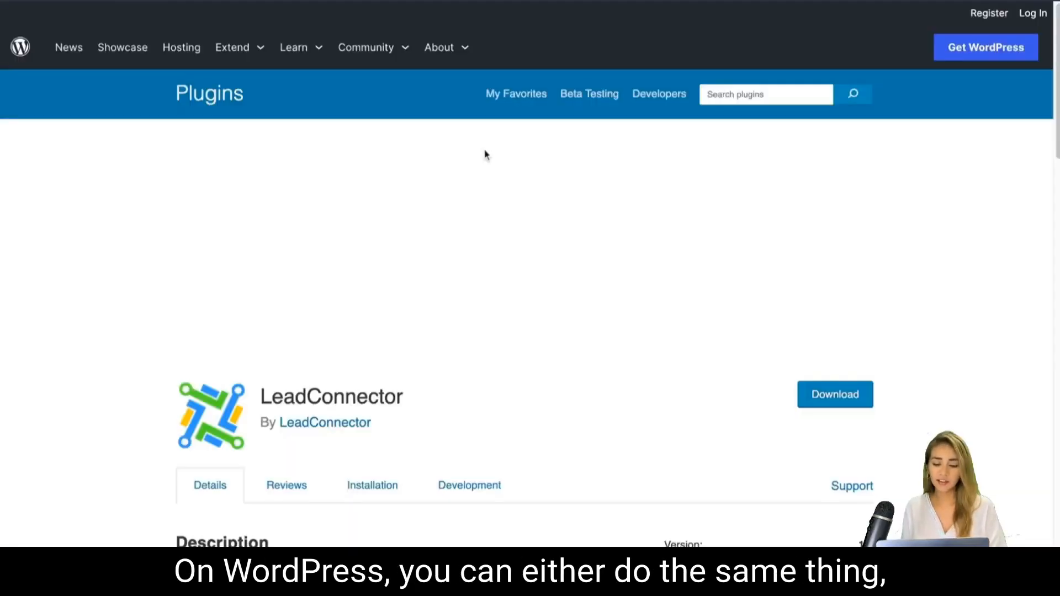
scroll(367, 312, down, 10)
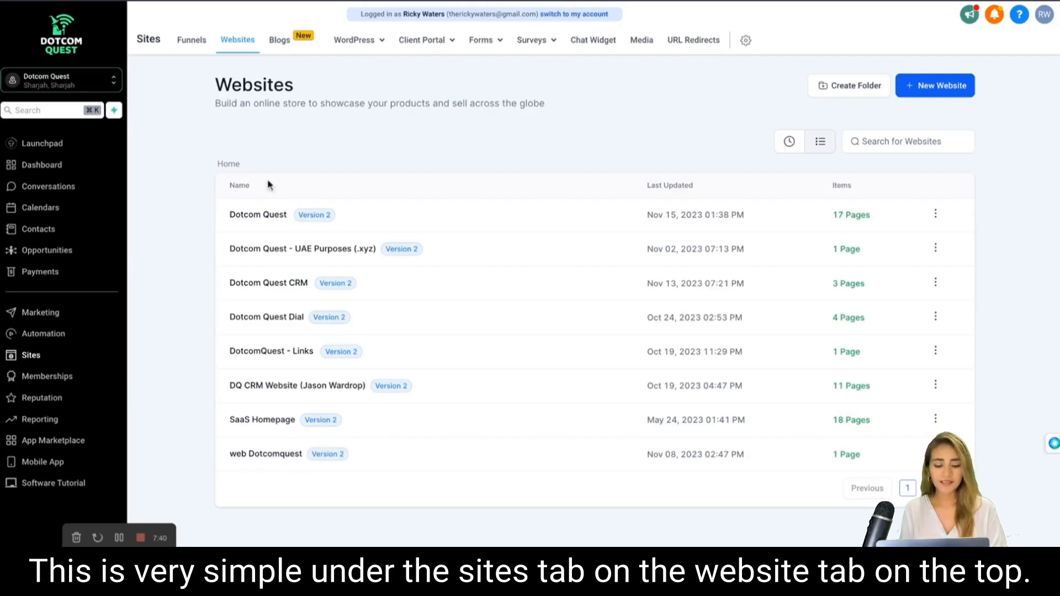
Make sure the chat widget is enabled in the Dotcom Quest website's settings and save them.
click(268, 220)
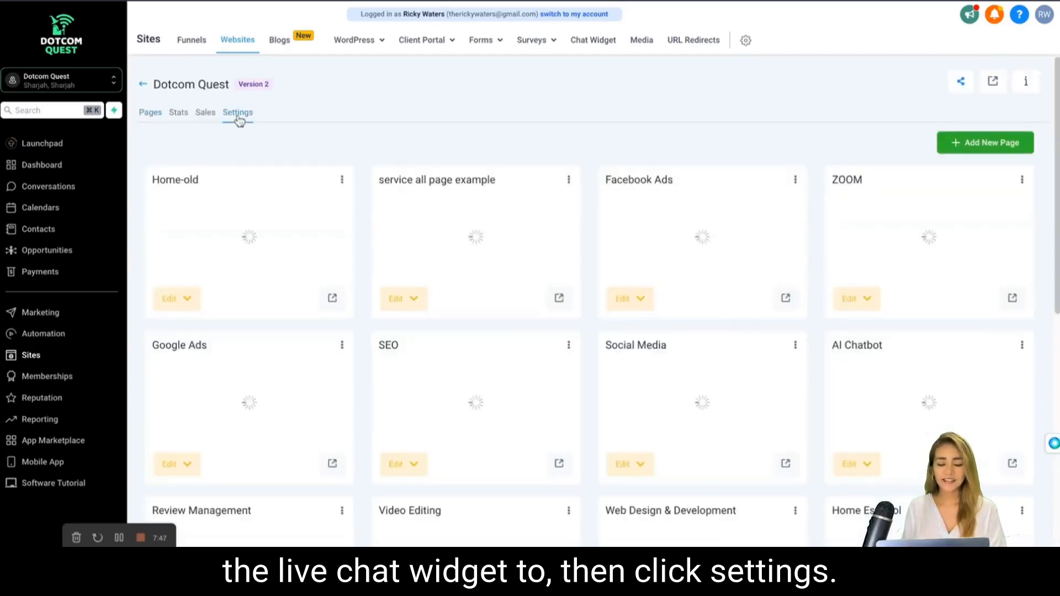
click(238, 114)
scroll(239, 263, down, 1)
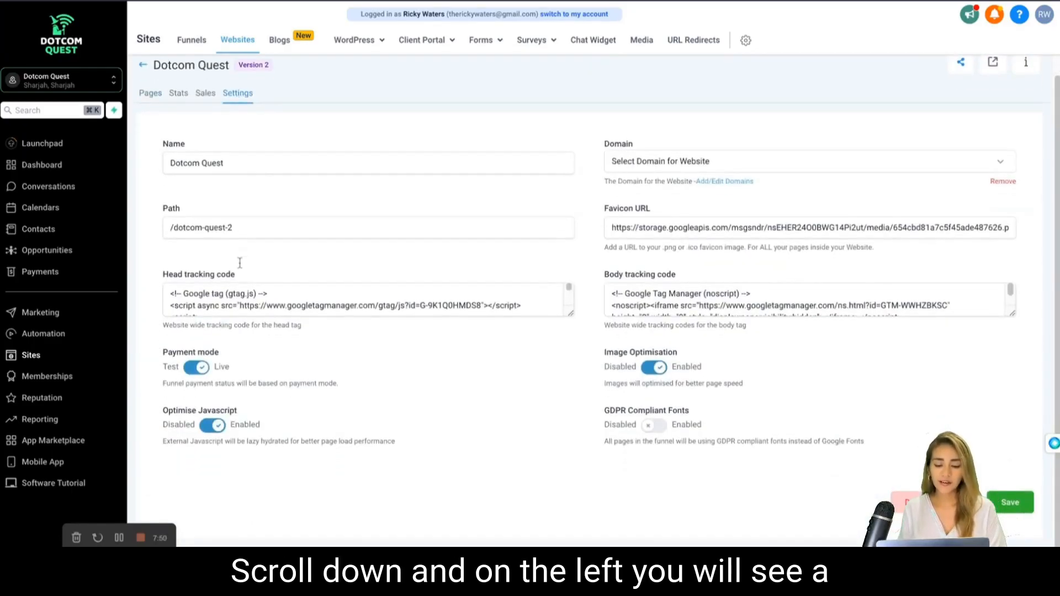
scroll(210, 456, down, 2)
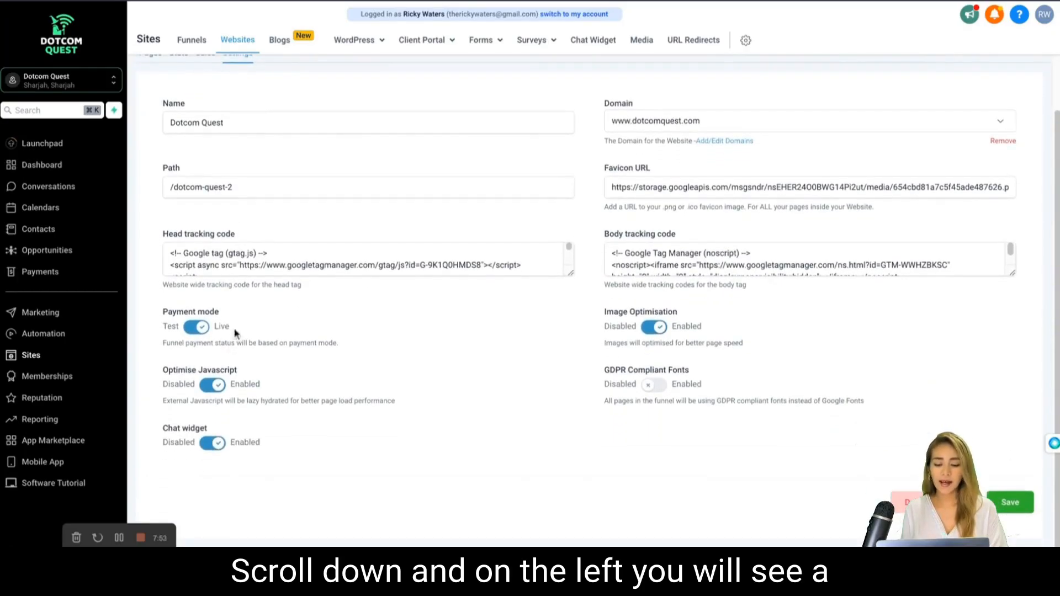
click(212, 445)
click(212, 445)
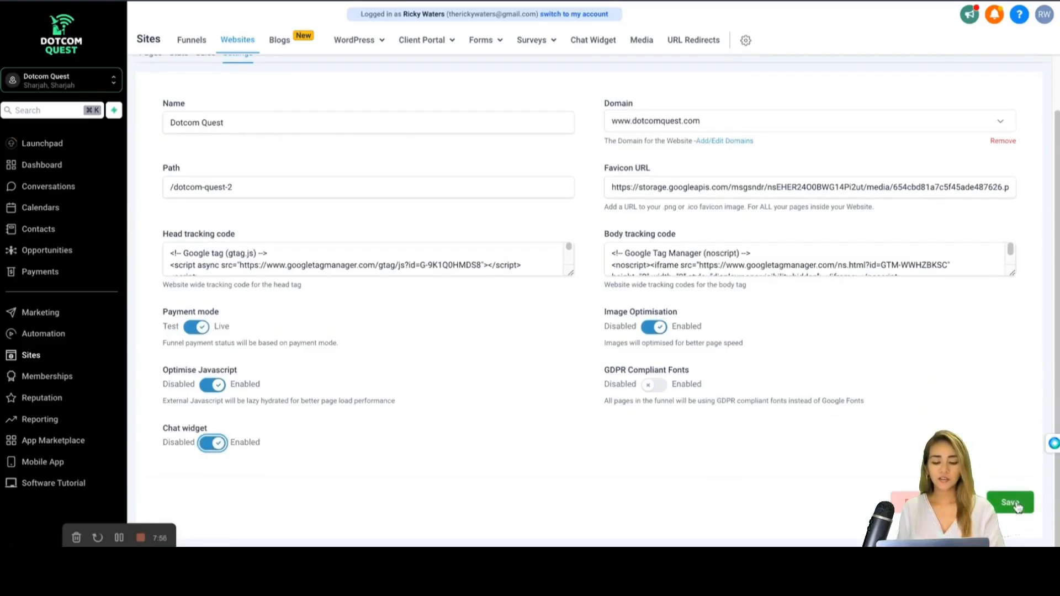
click(1016, 504)
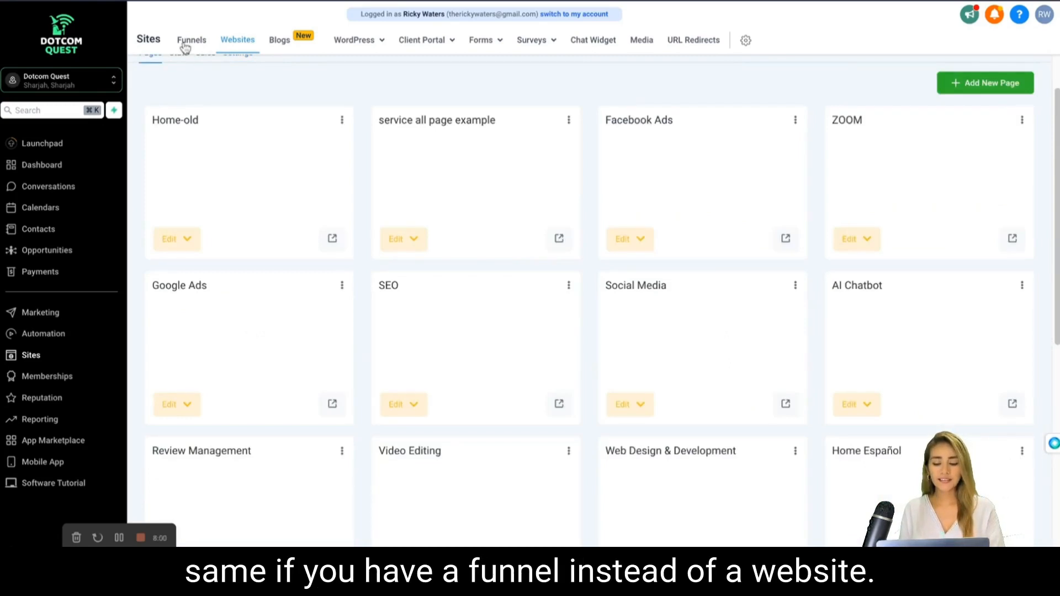
Enable the chat widget in the English Social Media Funnel's settings and return to the funnel list.
click(188, 42)
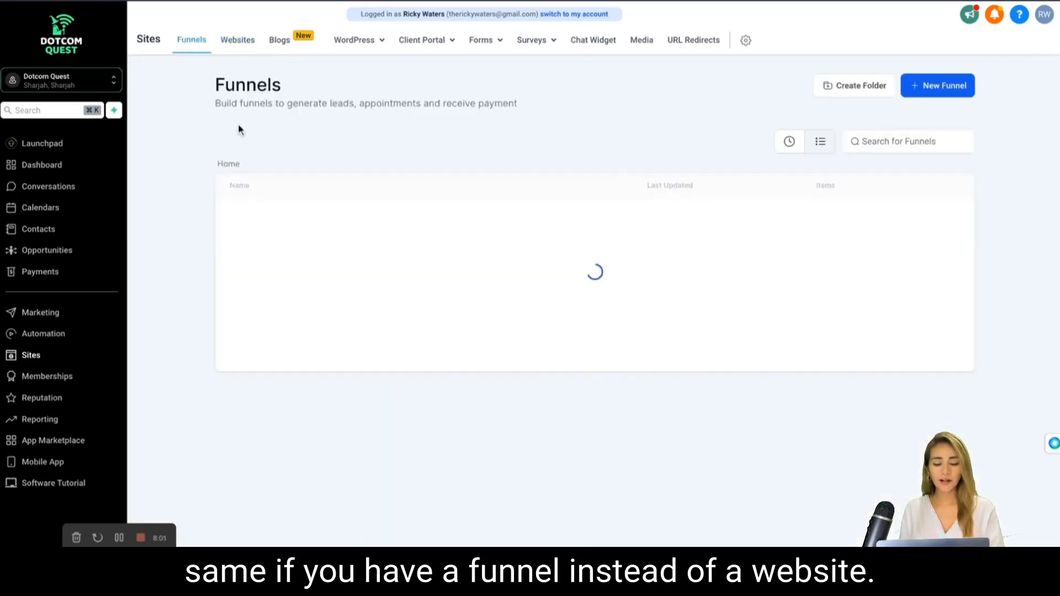
click(293, 247)
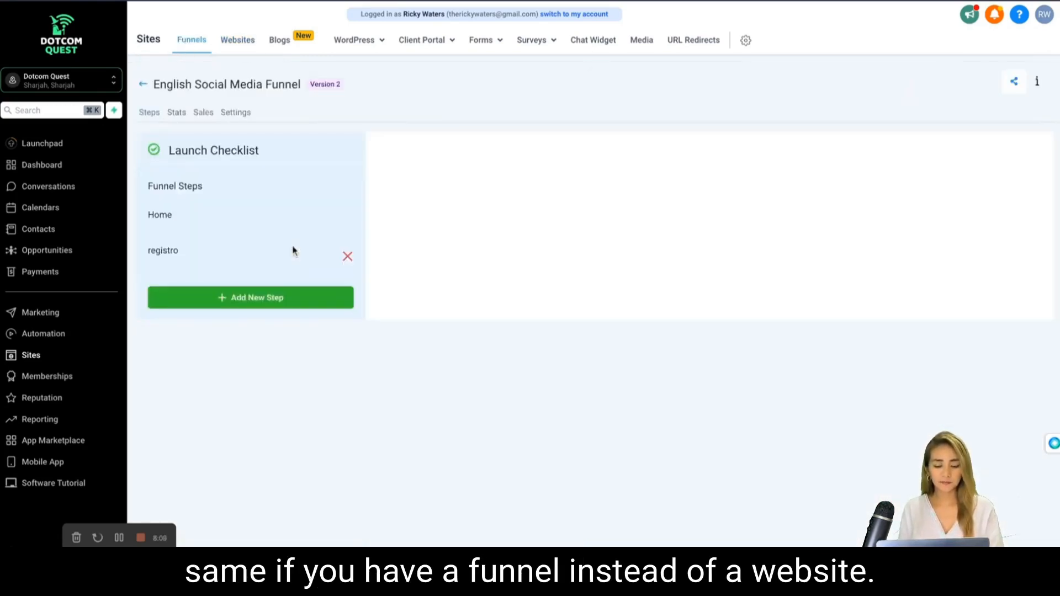
click(236, 113)
scroll(243, 387, down, 1)
click(213, 443)
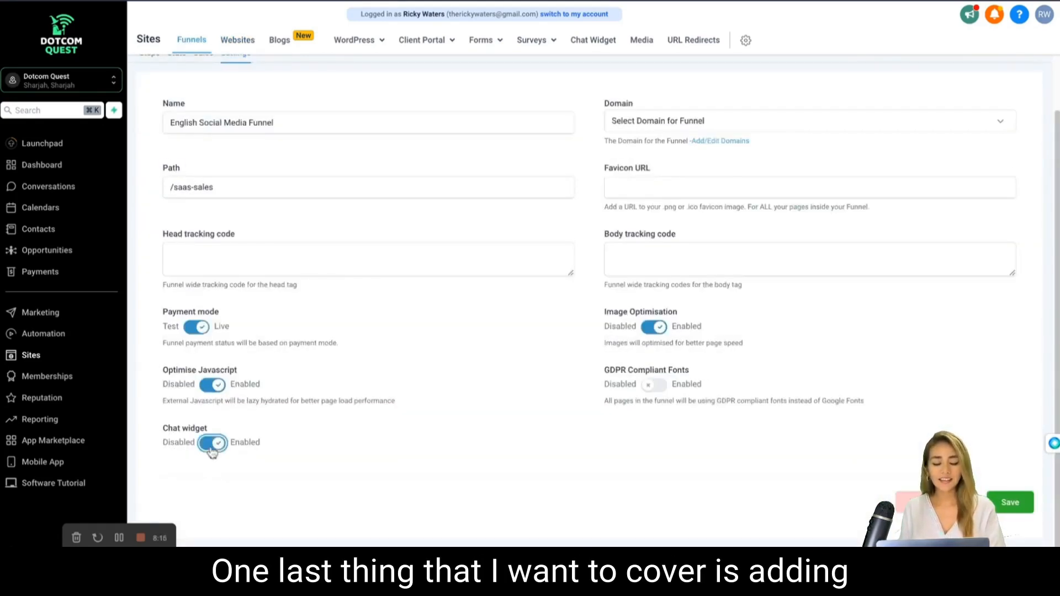
scroll(243, 385, up, 2)
click(178, 36)
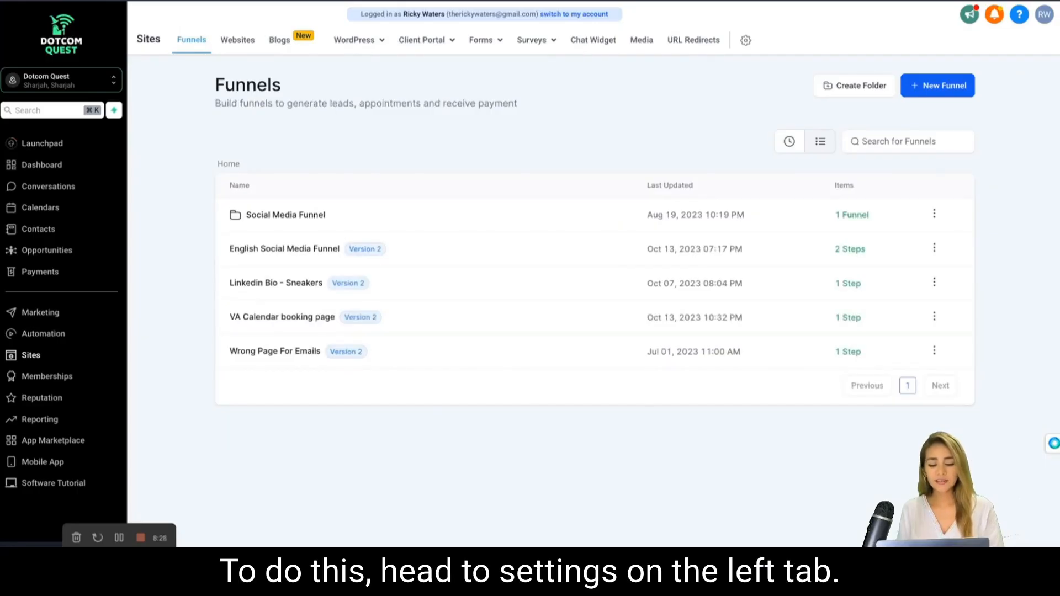
In the Conversation AI settings, turn on Auto Pilot and add Chat Widget (SMS chat) to the supported channels.
click(34, 559)
scroll(54, 348, down, 2)
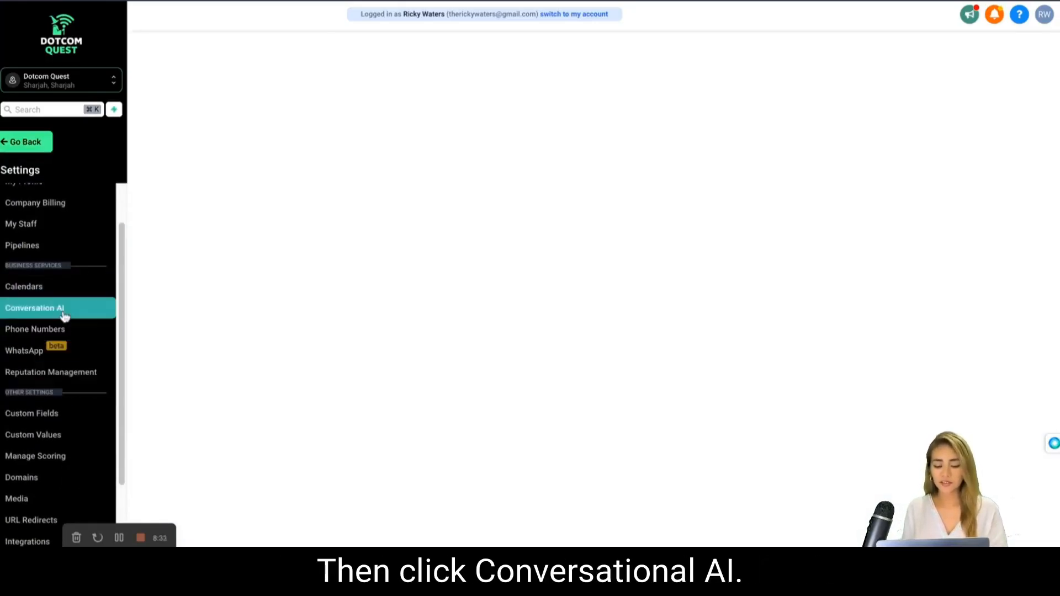
click(64, 316)
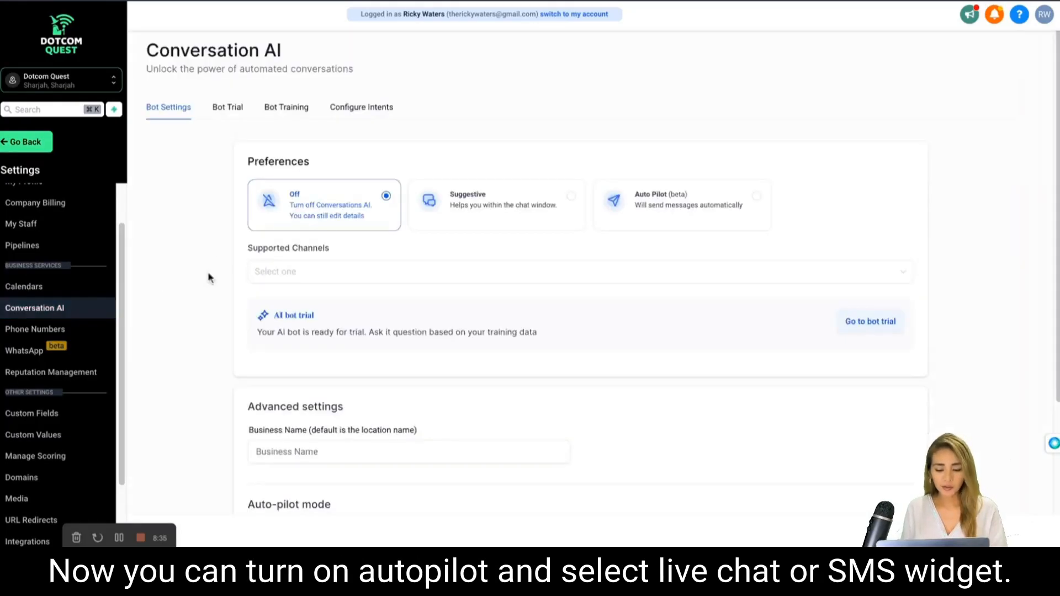
click(650, 208)
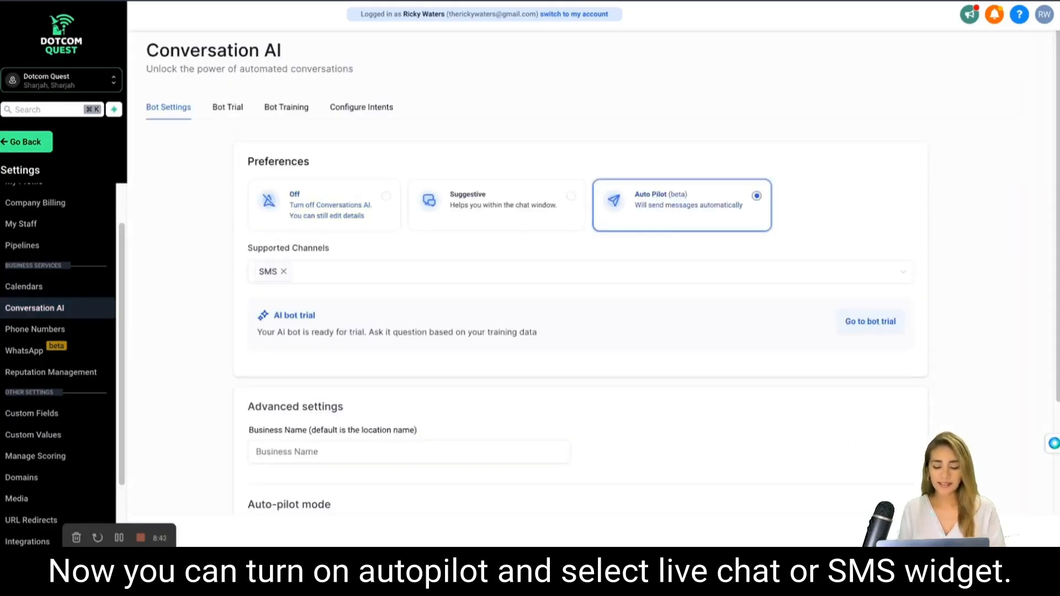
click(356, 273)
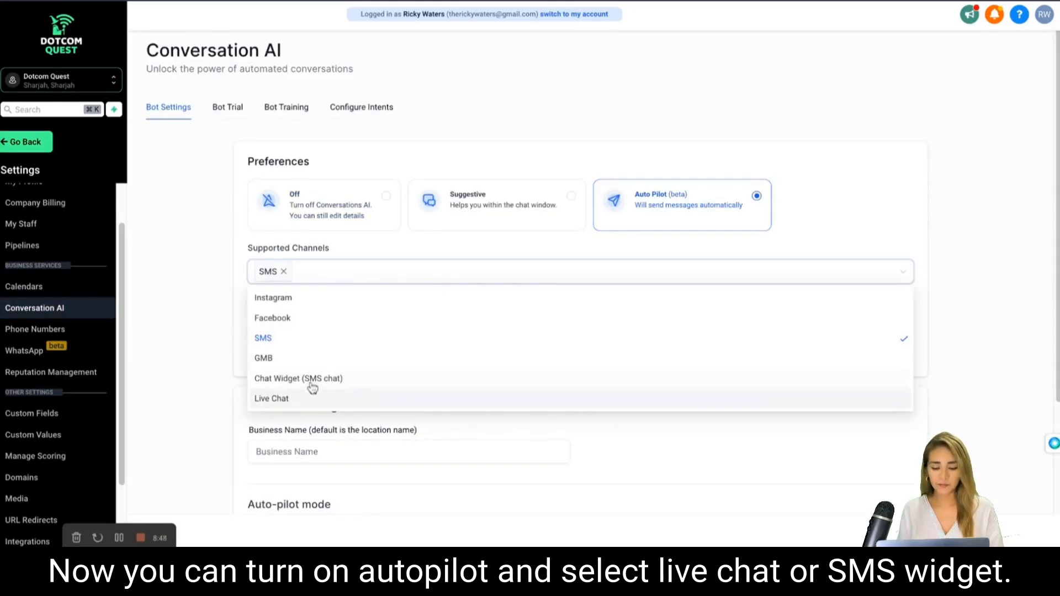
click(293, 379)
Enter Dotcom Quest as the business name in the bot's advanced settings.
scroll(356, 338, down, 3)
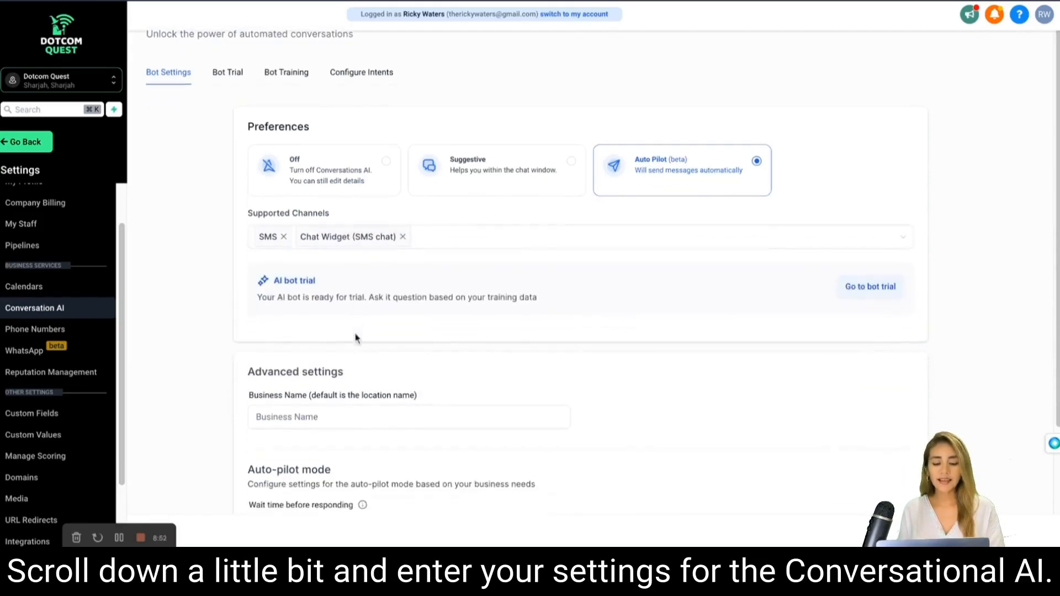
scroll(356, 334, down, 1)
click(356, 333)
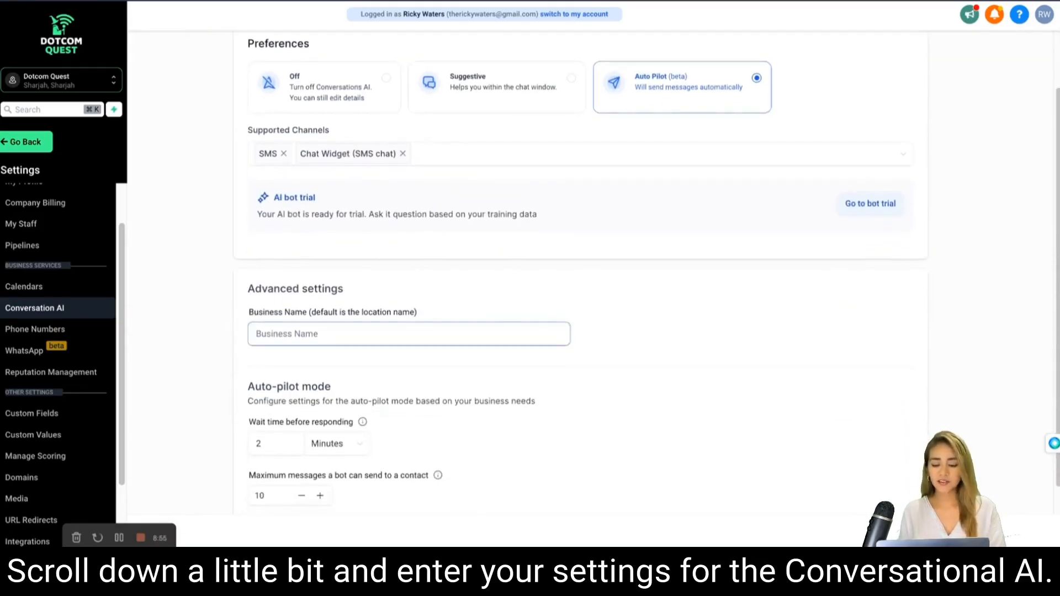
text(Dotcom Quest)
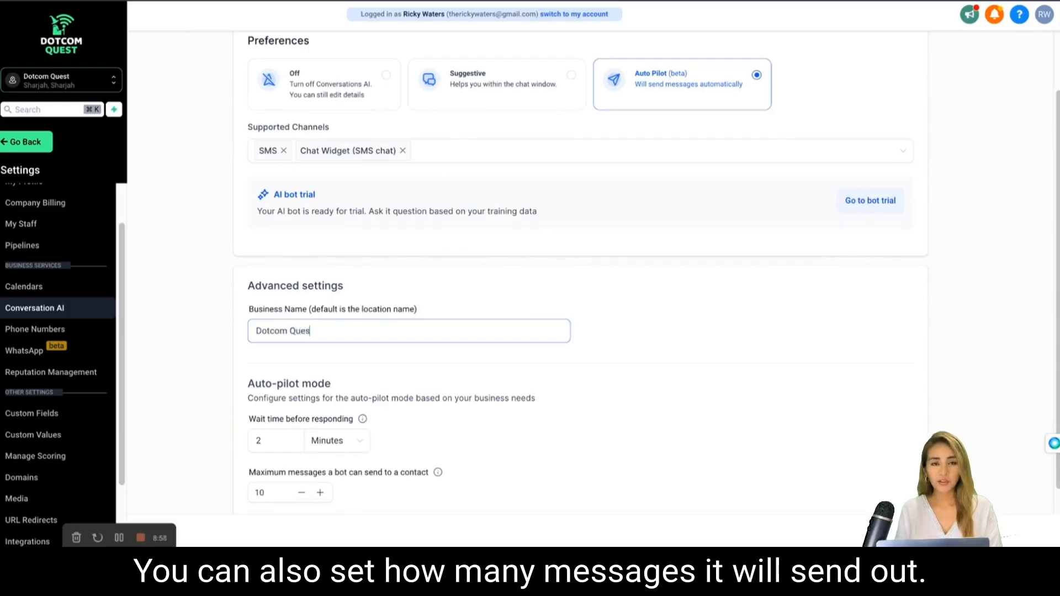
Set the auto-pilot wait time before responding to 4 minutes and lower the maximum number of messages the bot can send to a contact.
scroll(356, 331, down, 1)
click(362, 407)
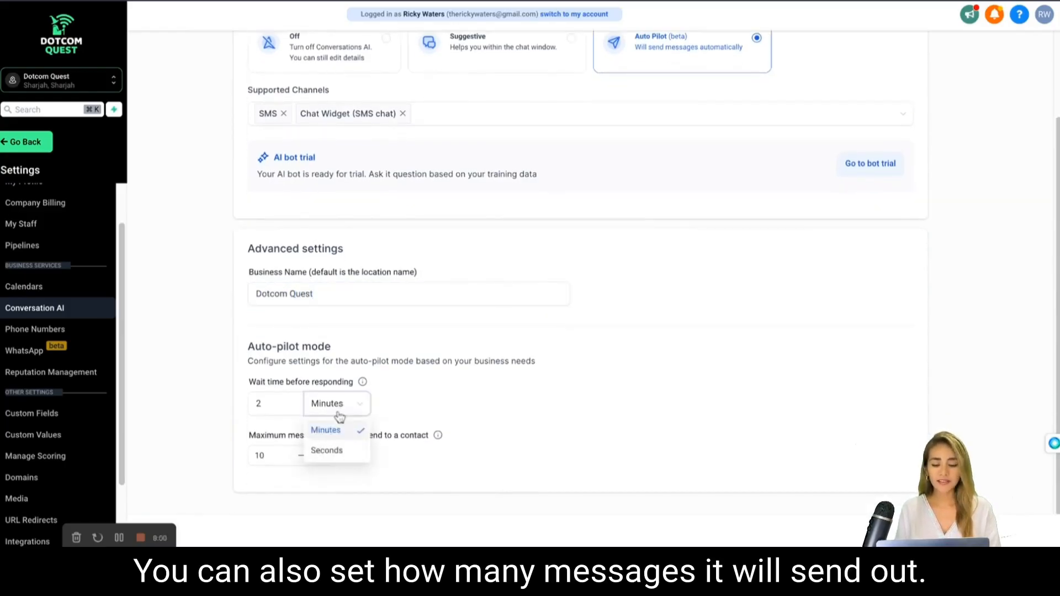
click(284, 402)
key(BackSpace)
text(4)
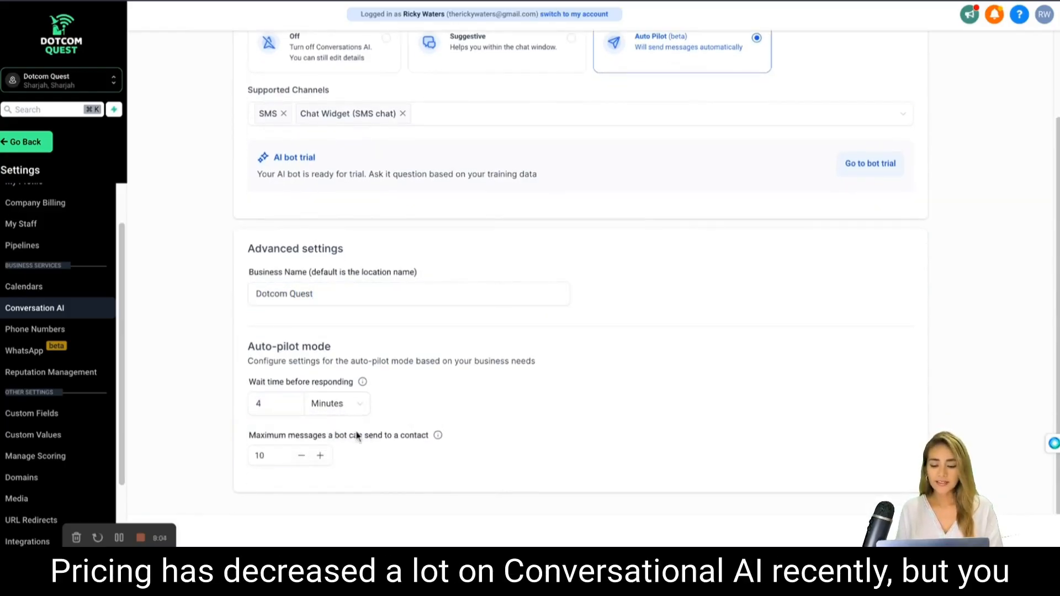
mouse_move(438, 437)
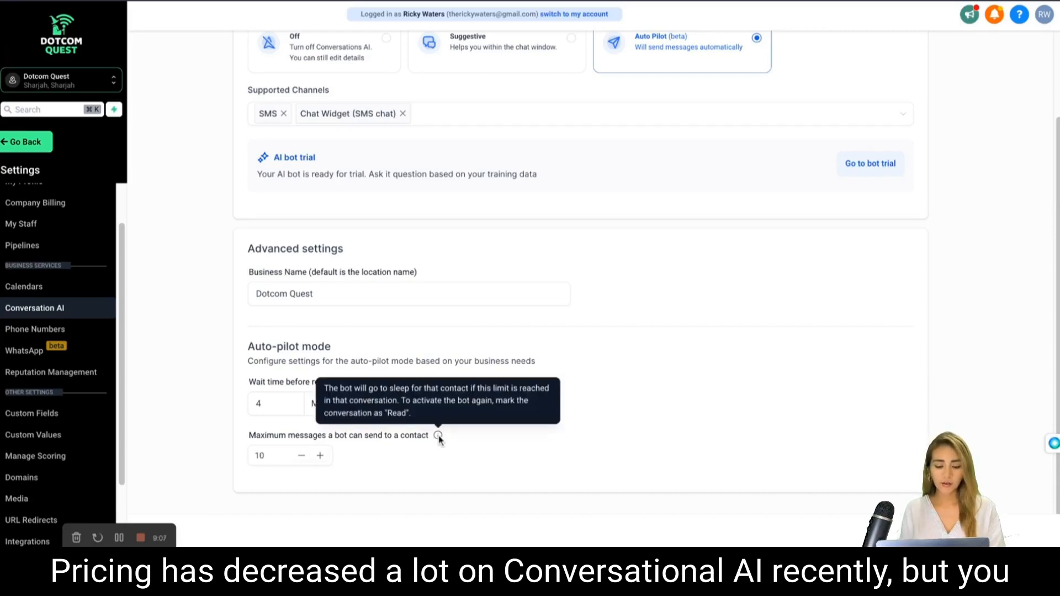
click(304, 458)
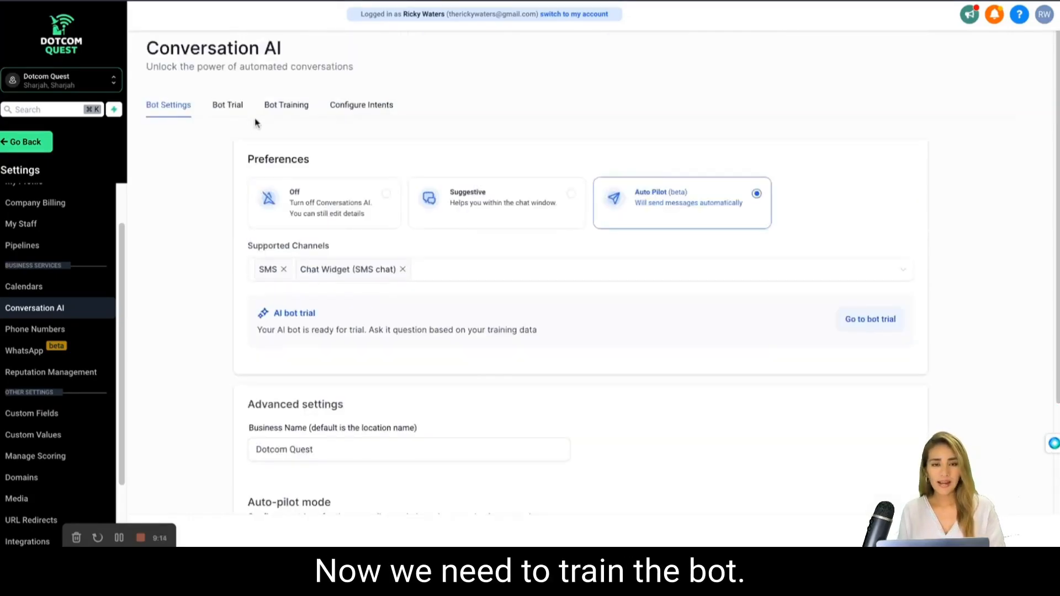
click(283, 107)
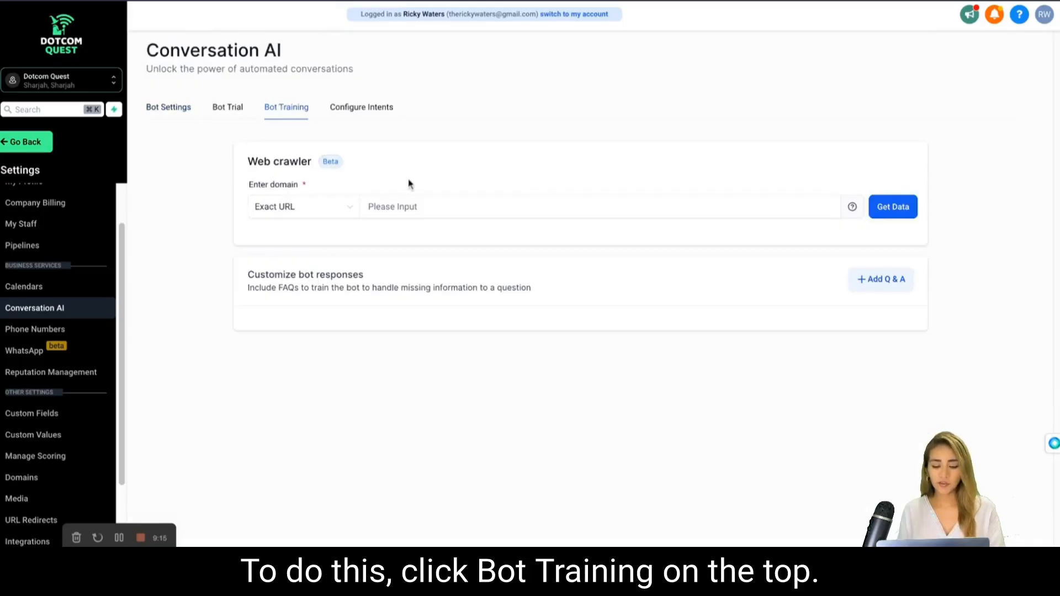
click(429, 209)
text(www.)
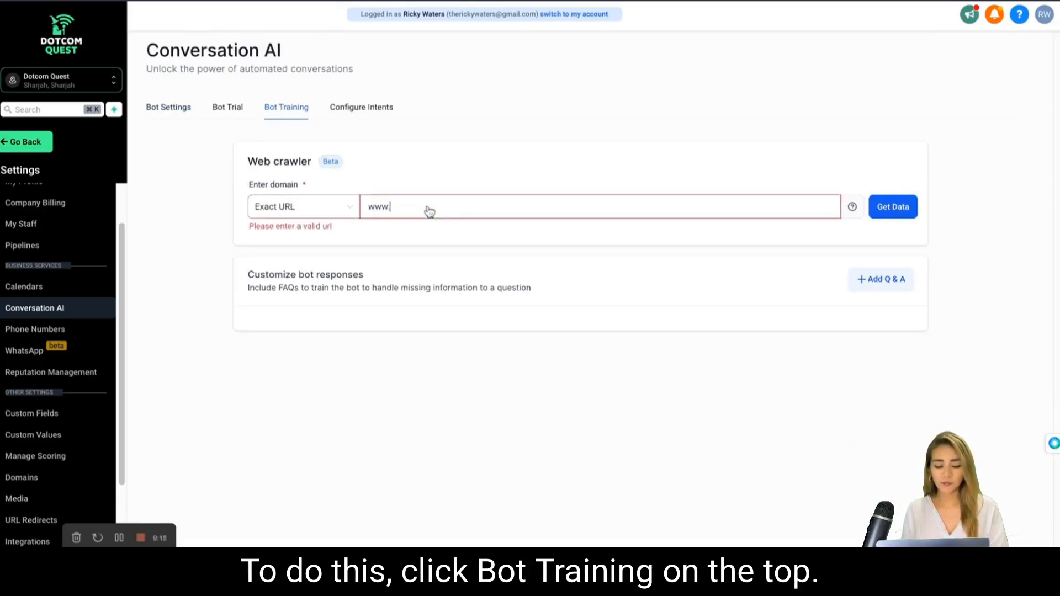
text(dotcomquest.)
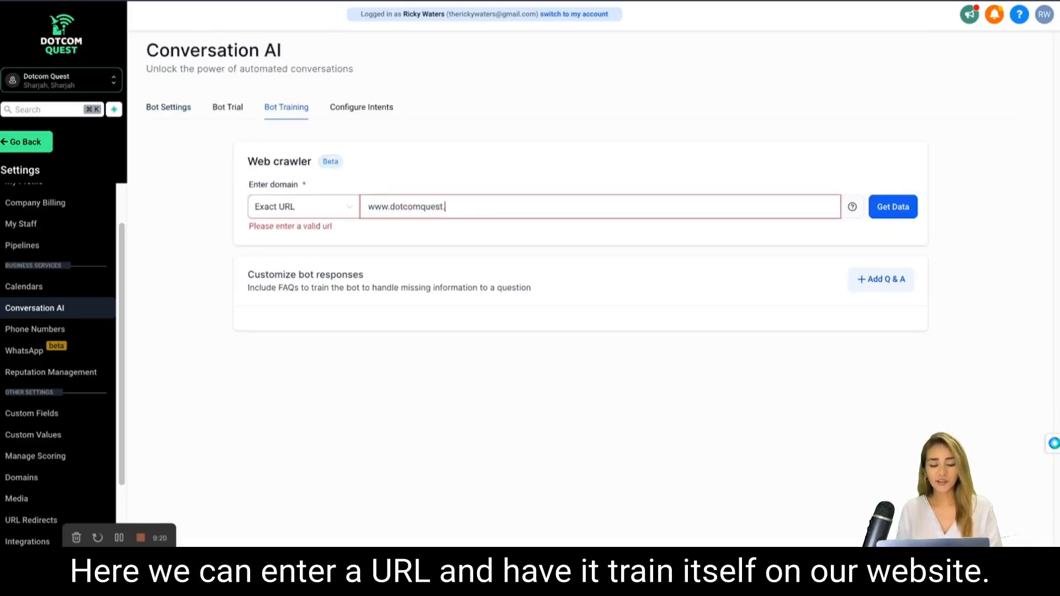
text(com)
click(562, 239)
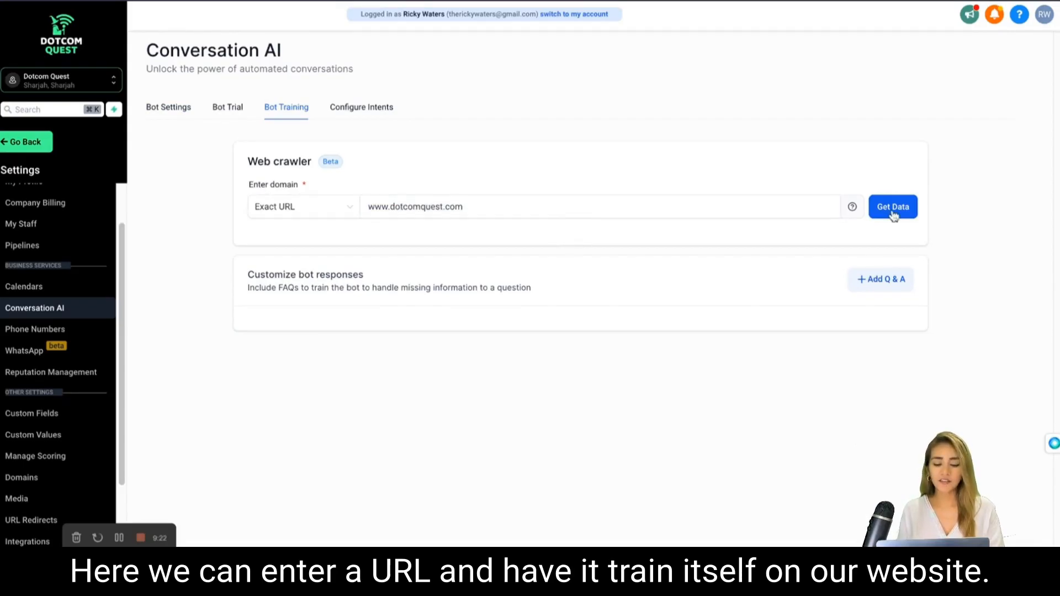
Add a custom Q&A entry to the bot training with the question "What is your pricing?".
click(907, 278)
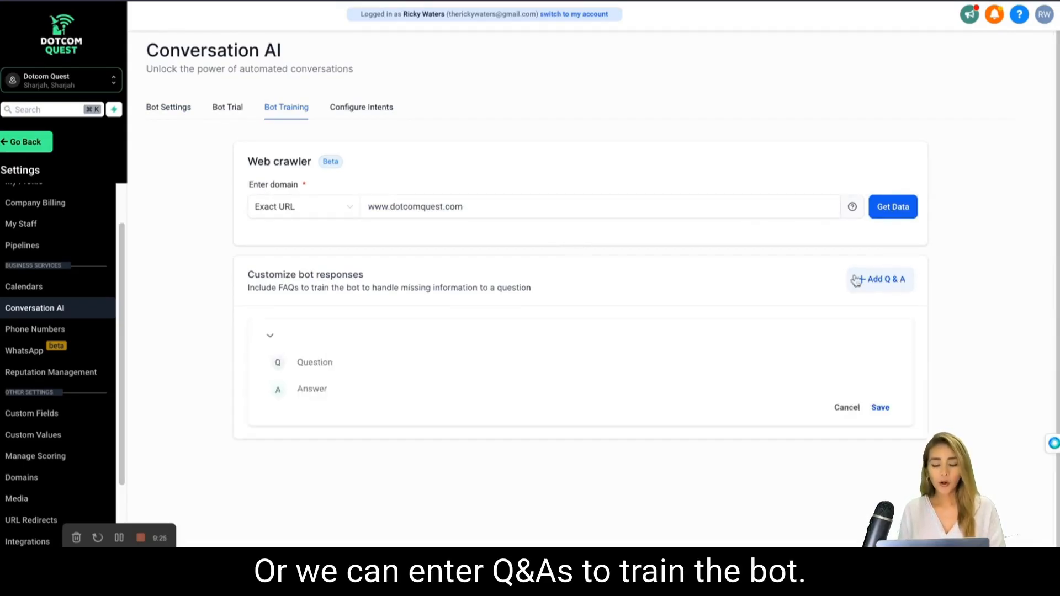
click(384, 363)
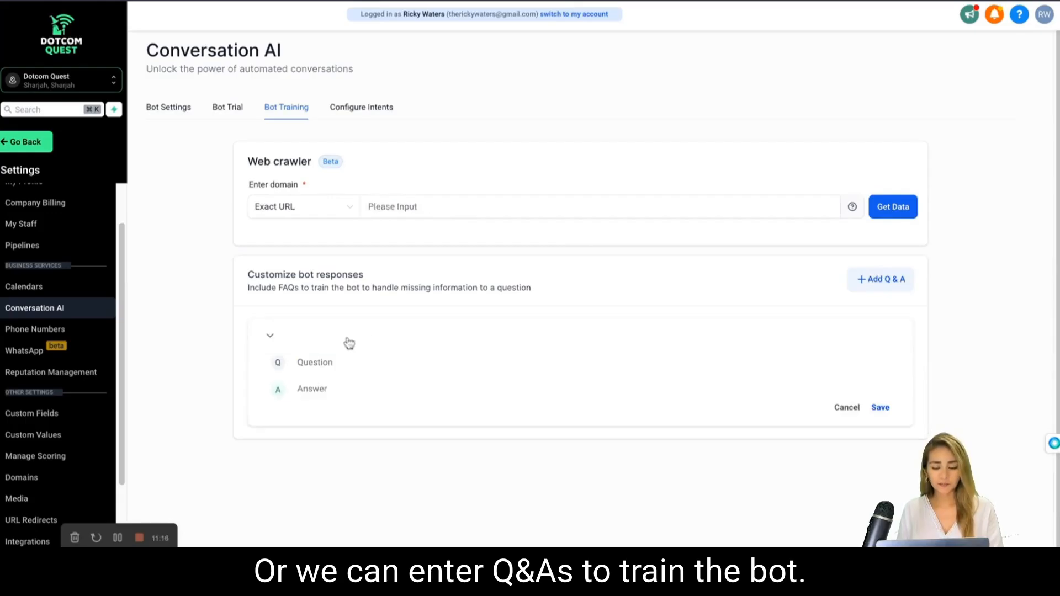
click(343, 364)
text(What i)
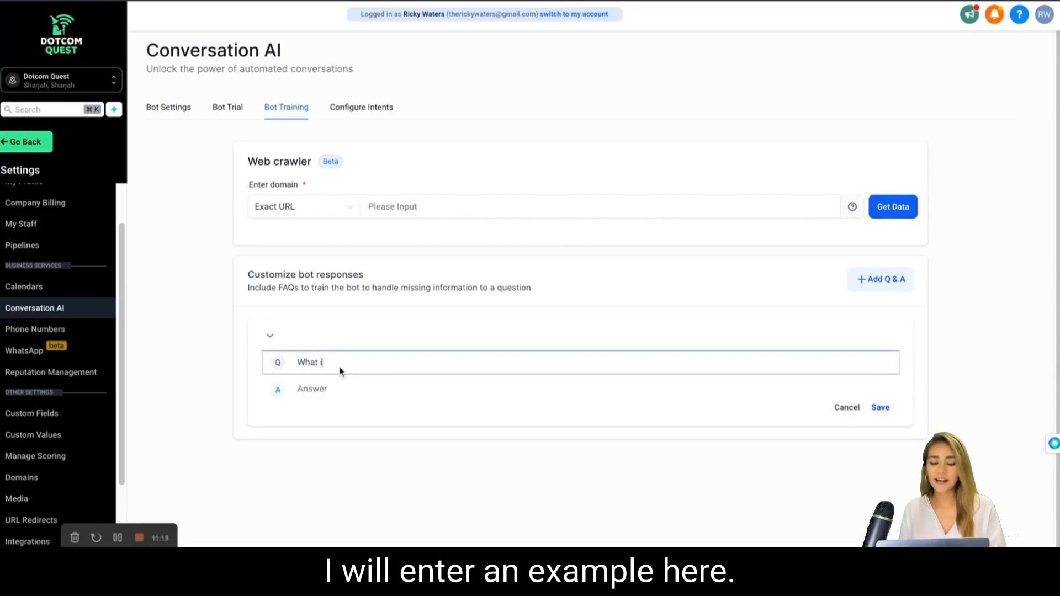
text(s your pricing?)
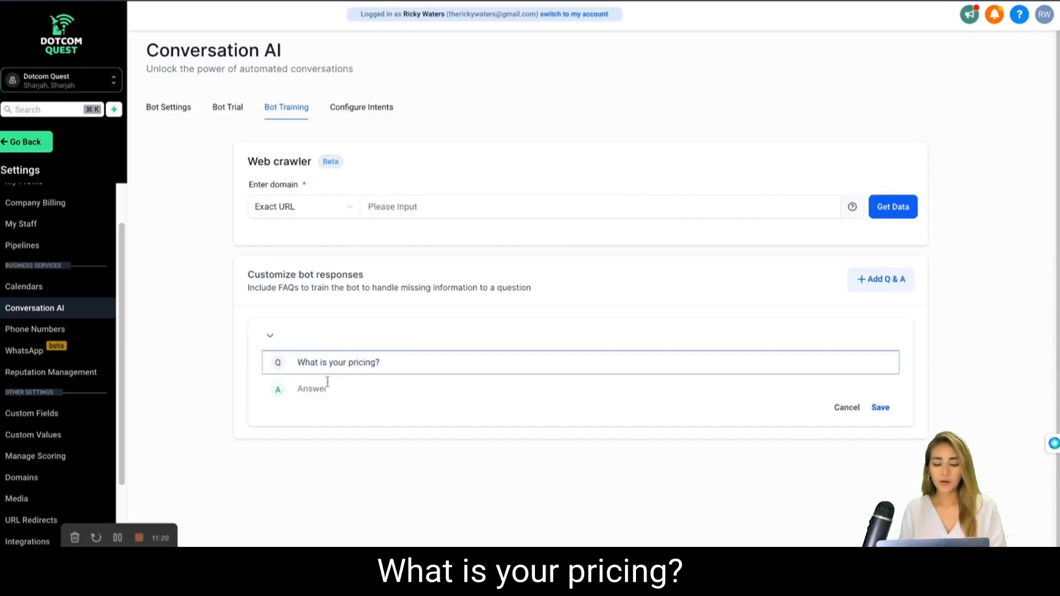
Answer the pricing question by stating that packages start at $500 and go up from there depending on the customer's requirements.
click(334, 389)
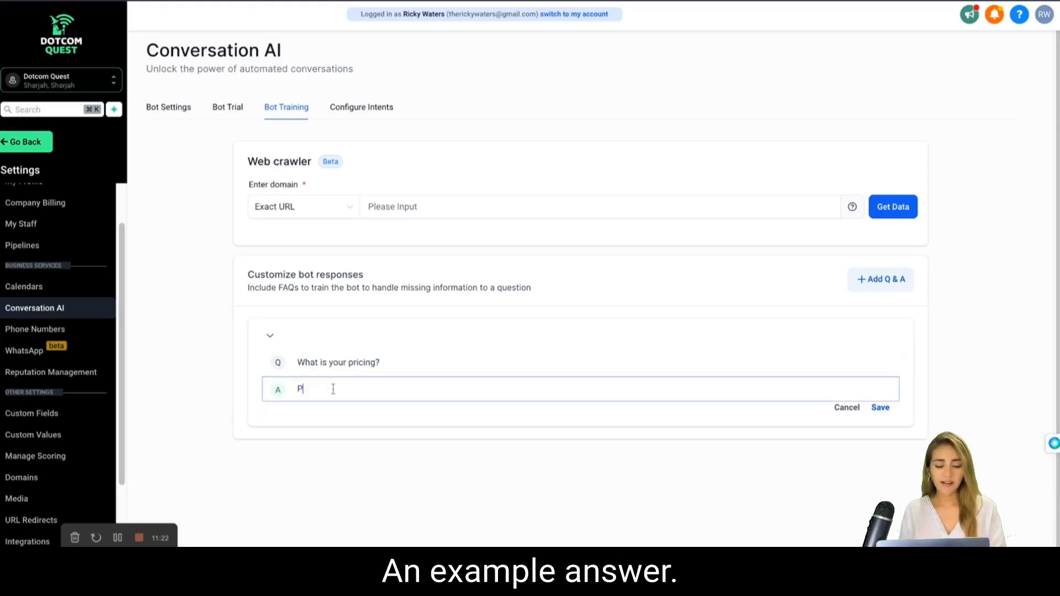
text(Packages start at $)
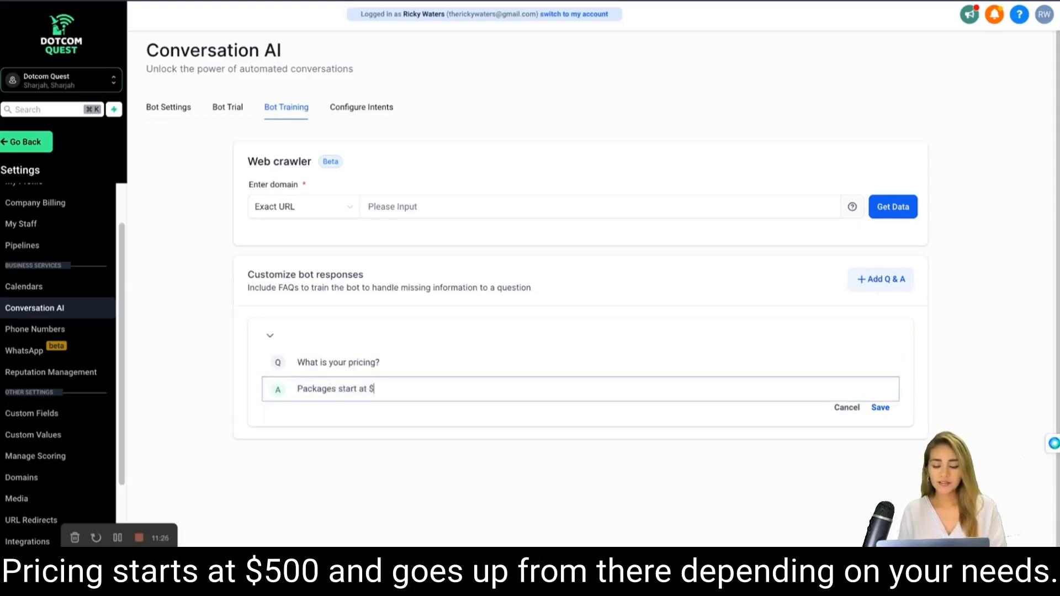
text(500 and go up from there detp)
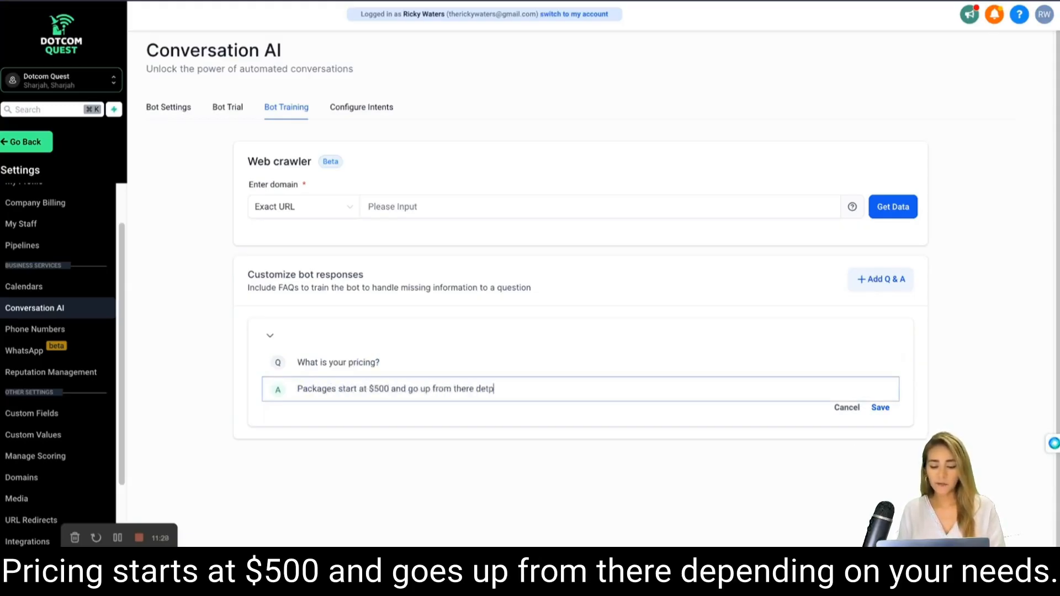
text(depending on your in)
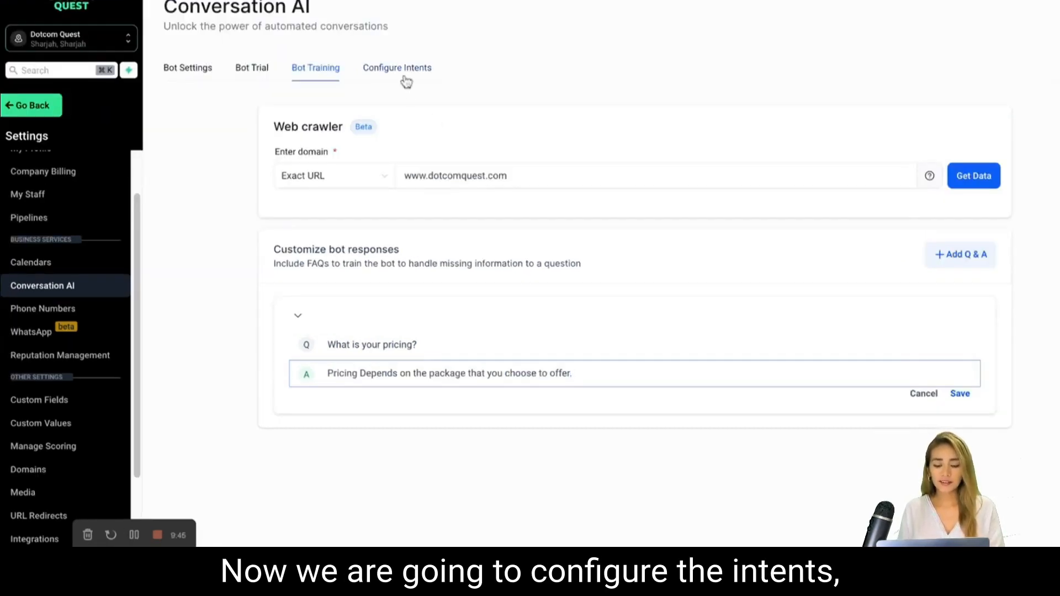
Enable the Appointment Booking intent with the "Book a Free Business Strategy Session by …" calendar, and make the bot only send the booking link.
click(406, 81)
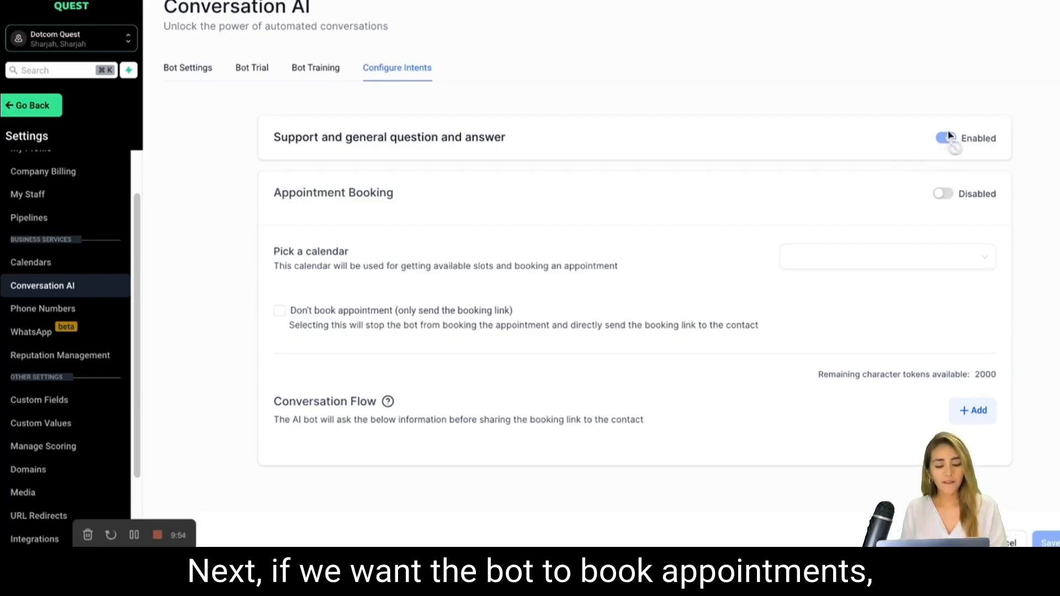
click(944, 195)
click(888, 260)
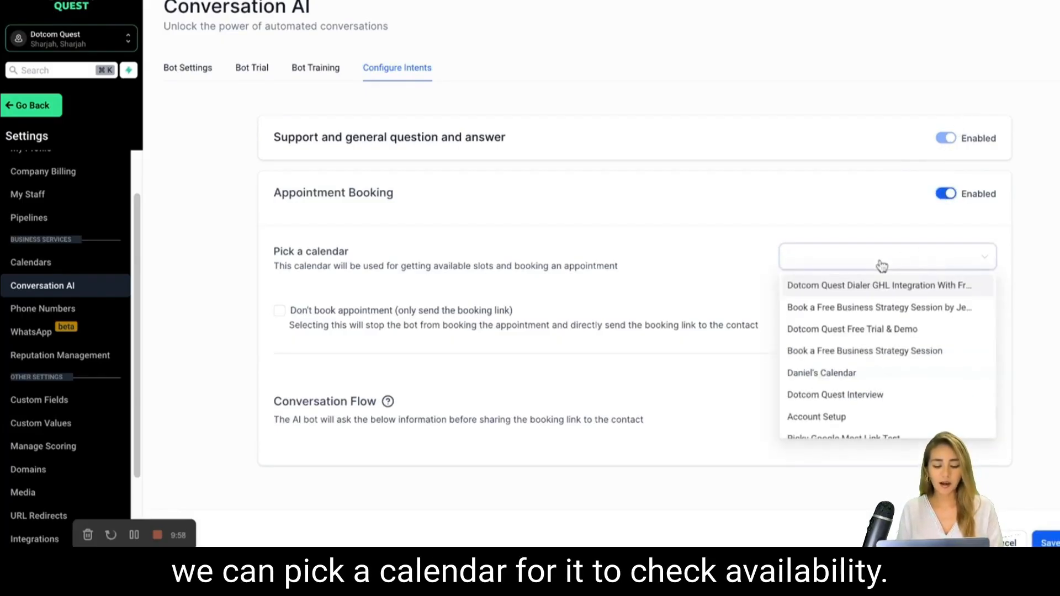
click(874, 308)
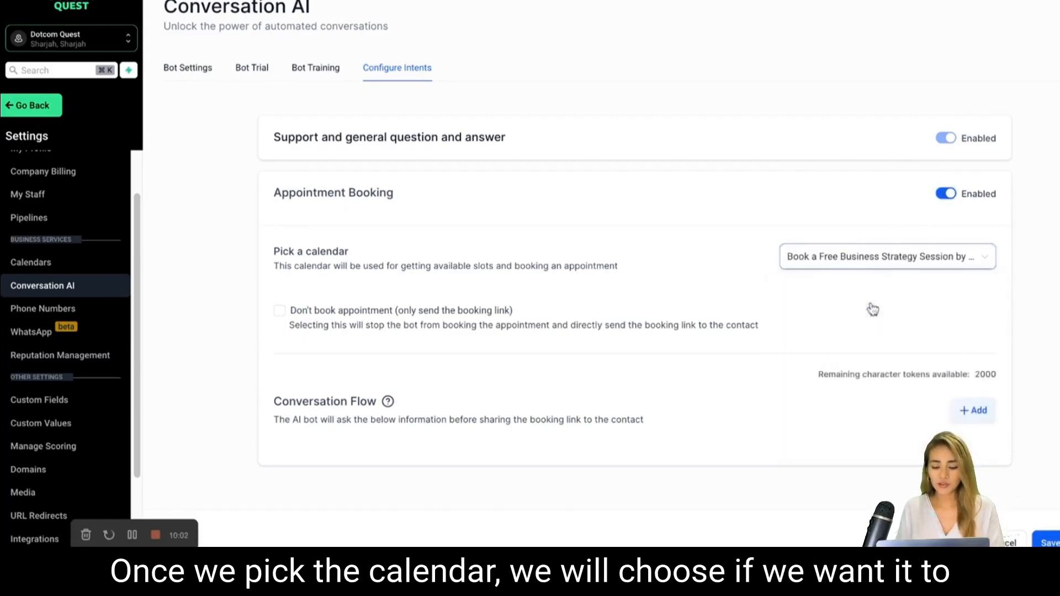
scroll(689, 299, down, 1)
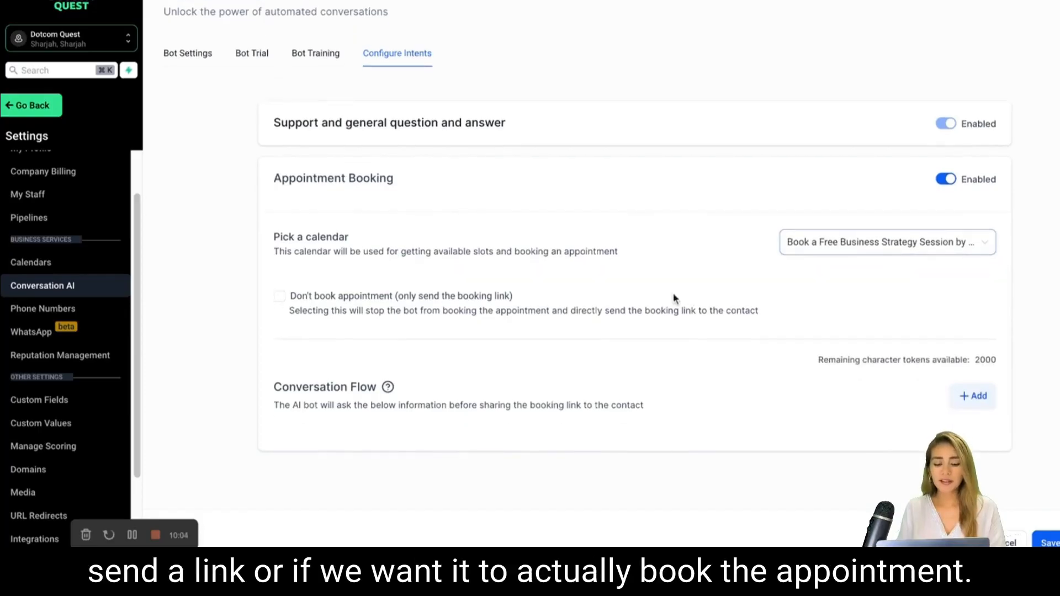
click(283, 302)
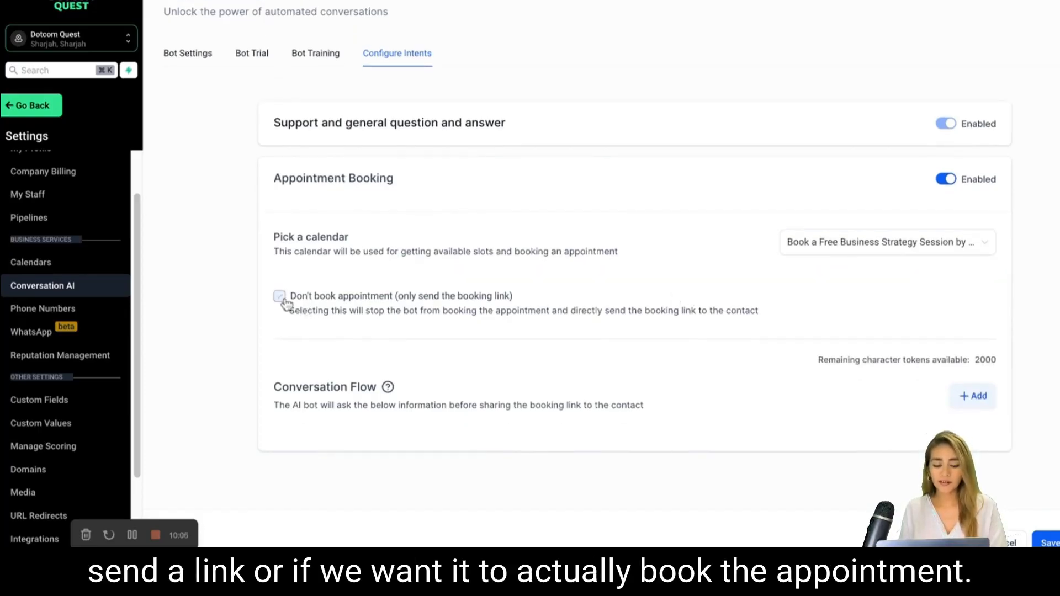
Add the question "What is your email and phone number?" to the booking conversation flow and save the settings.
scroll(866, 375, down, 2)
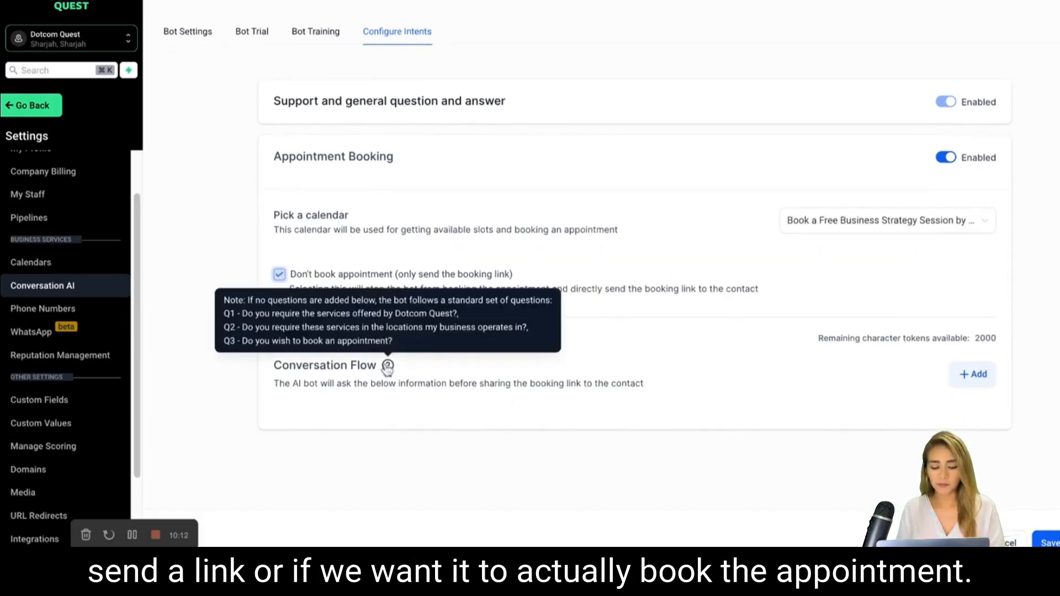
click(973, 374)
mouse_move(389, 366)
click(339, 432)
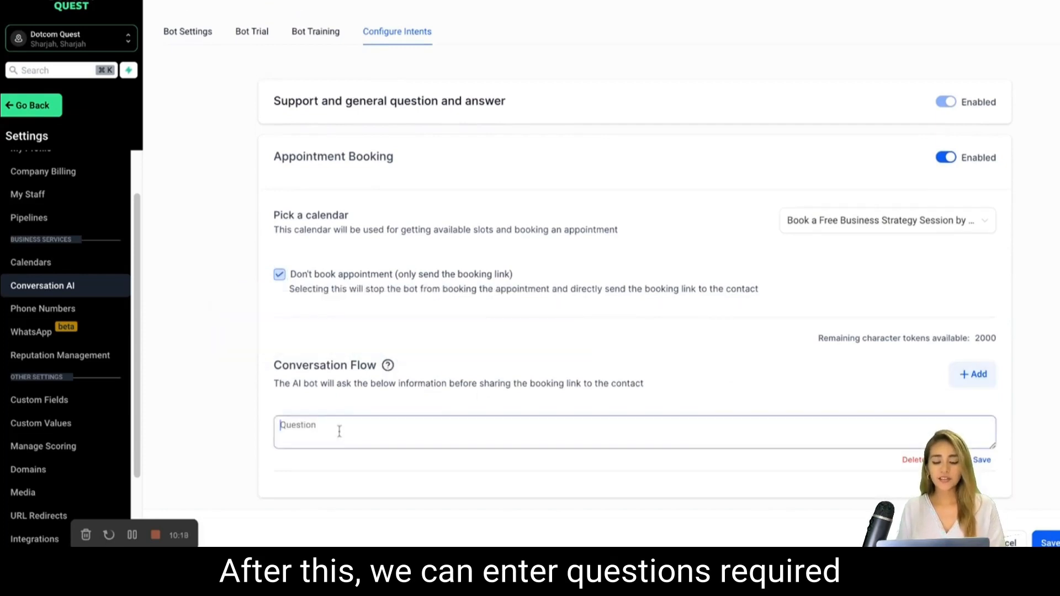
text(What is your email and phone number?)
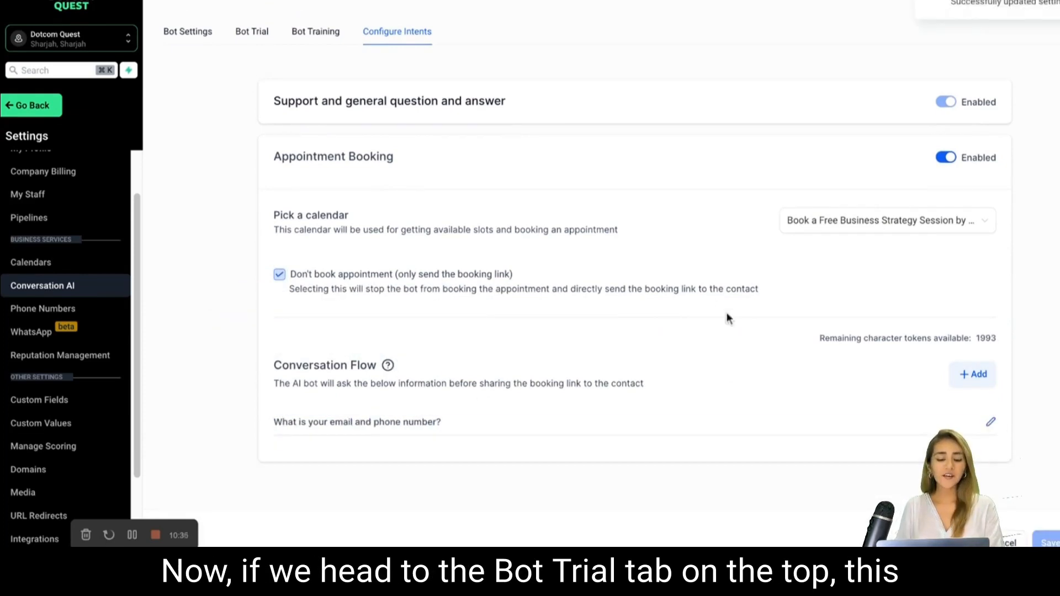
Open the bot trial chat for the configured chatbot.
click(254, 33)
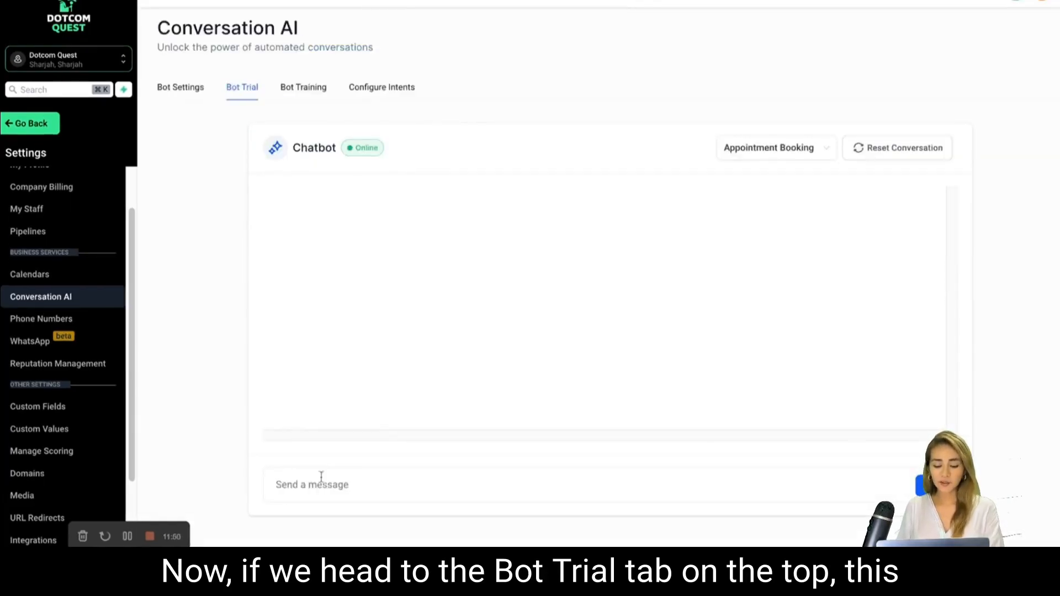